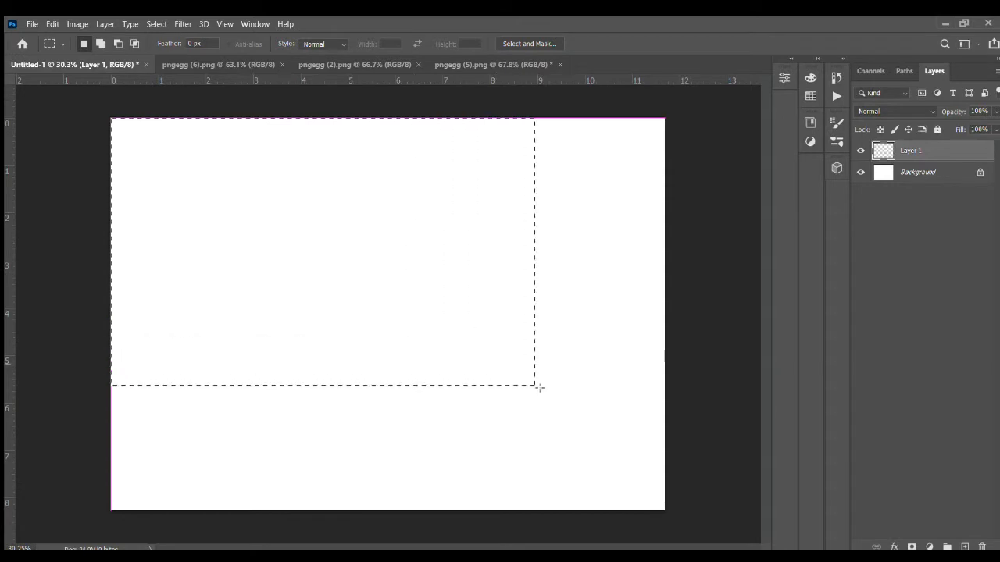
Fill Layer 1 with light grey across the whole canvas, and add an empty layer above it with nothing selected
left_click_drag(539, 387, 689, 516)
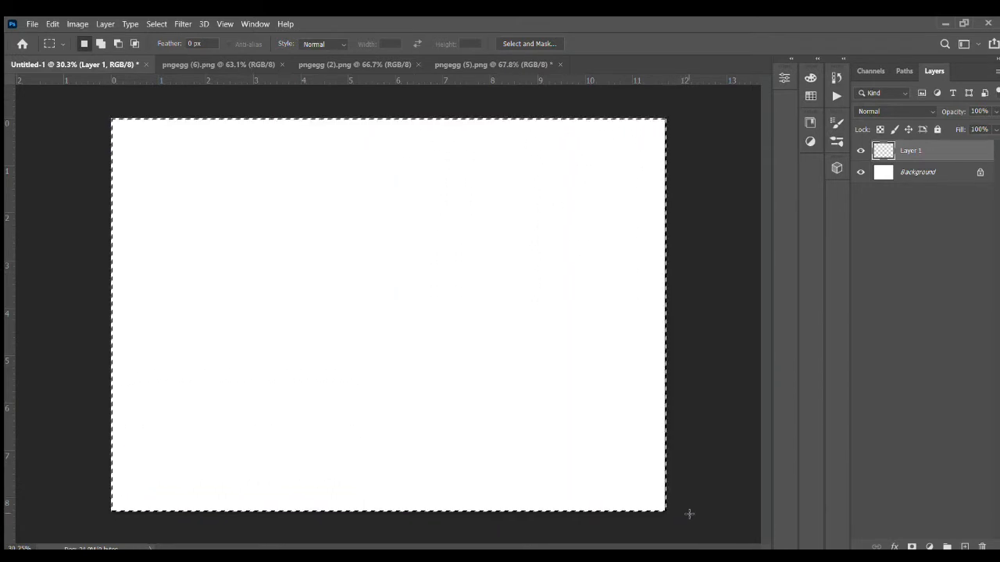
key("i")
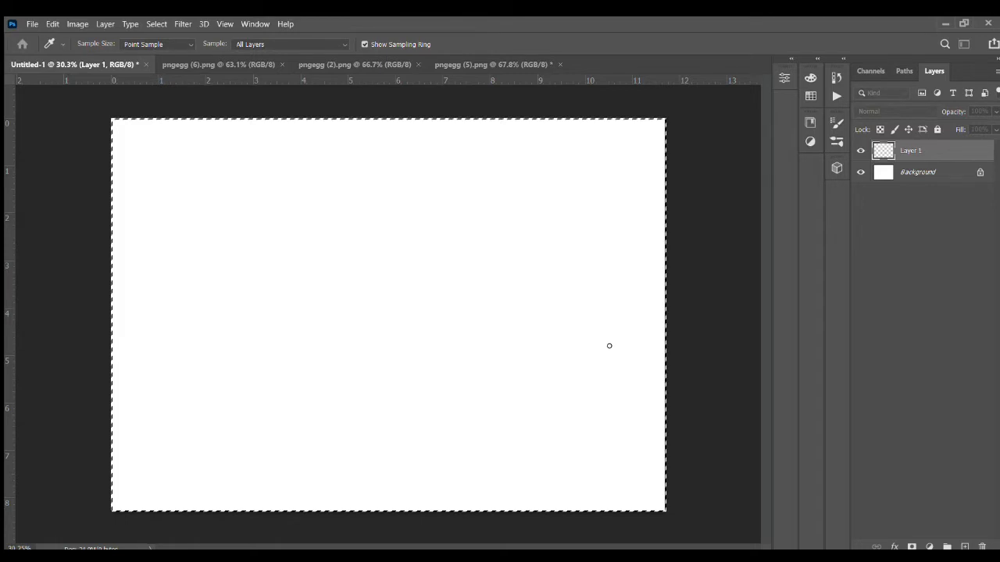
key("m")
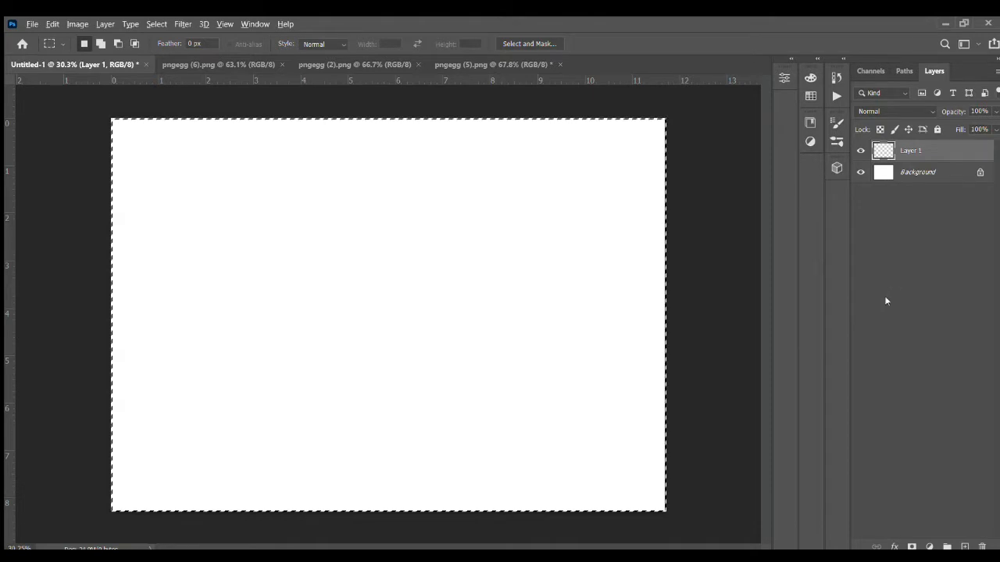
key("alt+BackSpace")
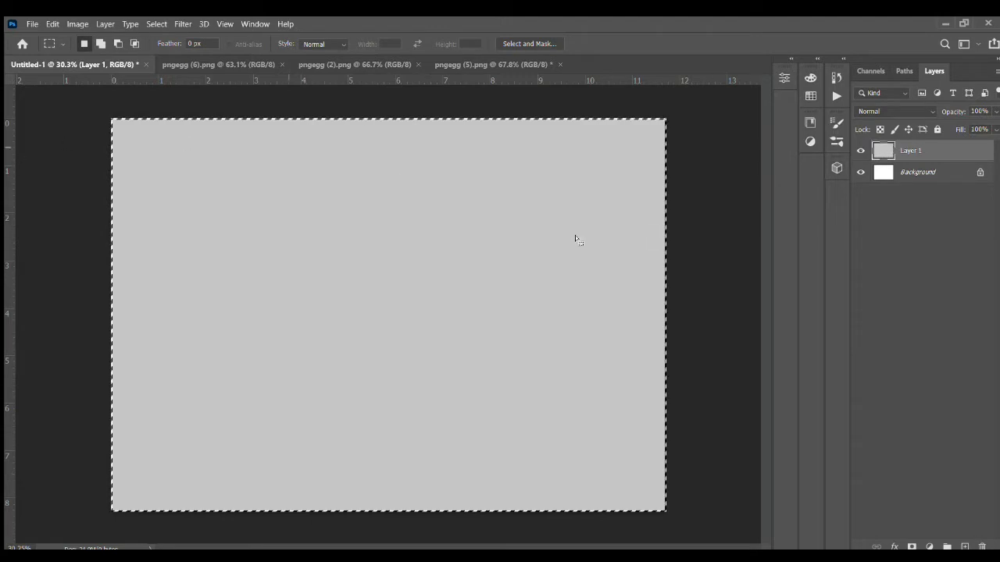
left_click(965, 546)
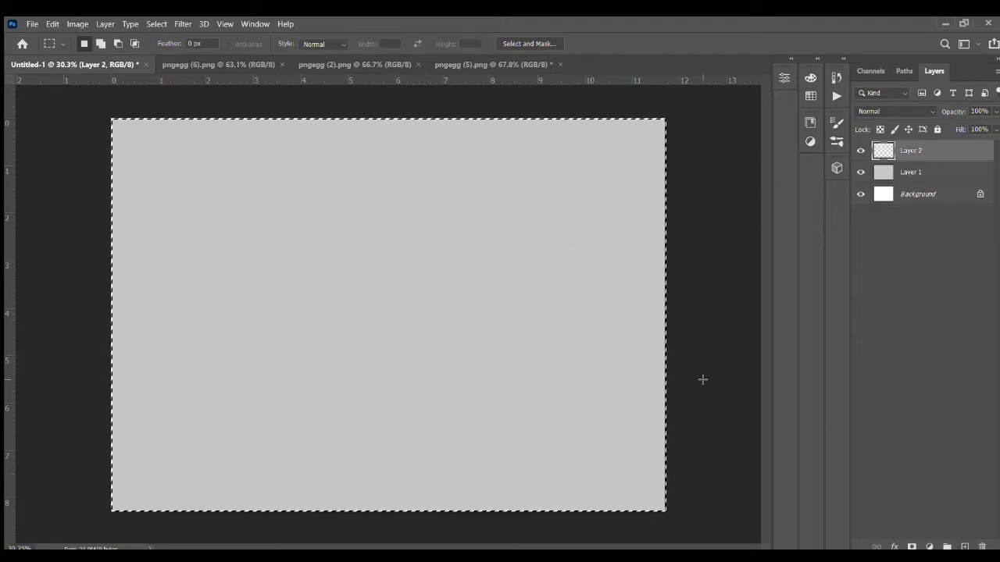
key("ctrl+d")
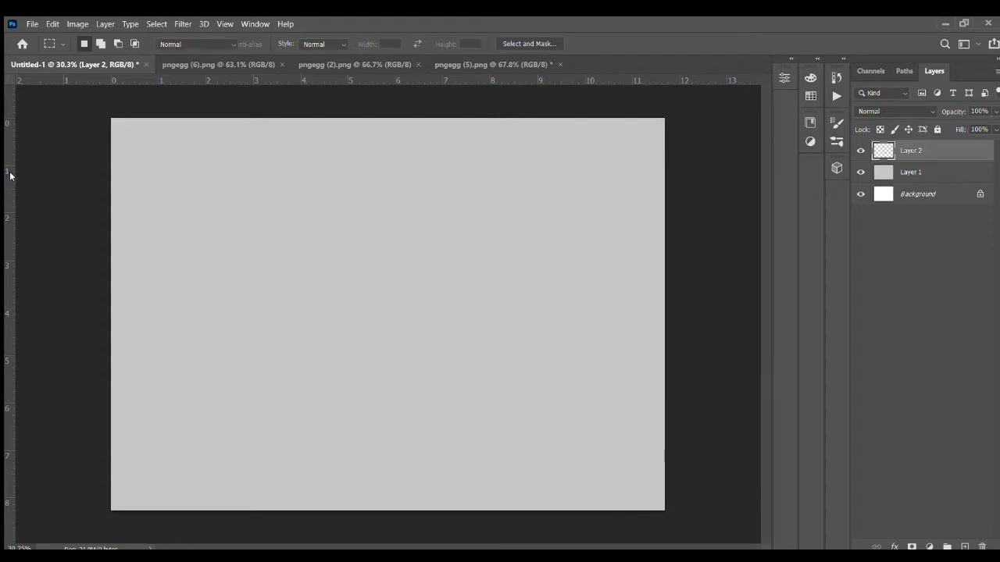
Paint a soft white dab at the canvas's upper edge with a 624 px soft round brush at 53% opacity
key("b")
key("i")
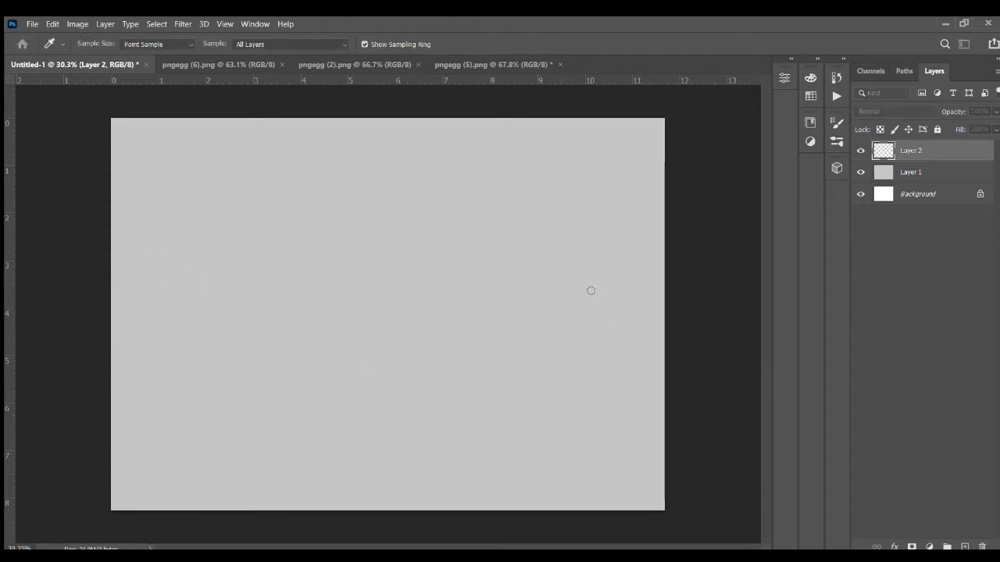
key("b")
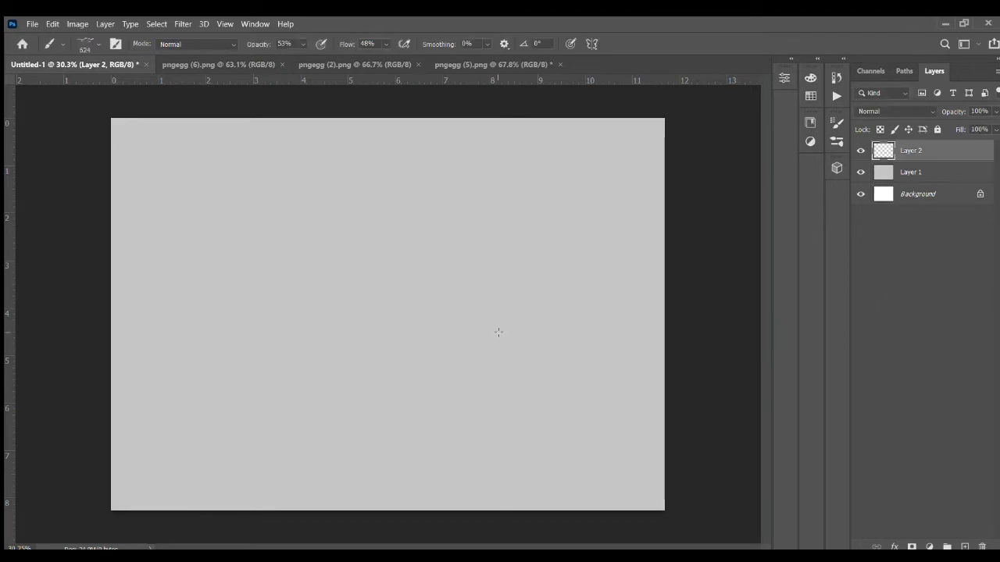
left_click(30, 161)
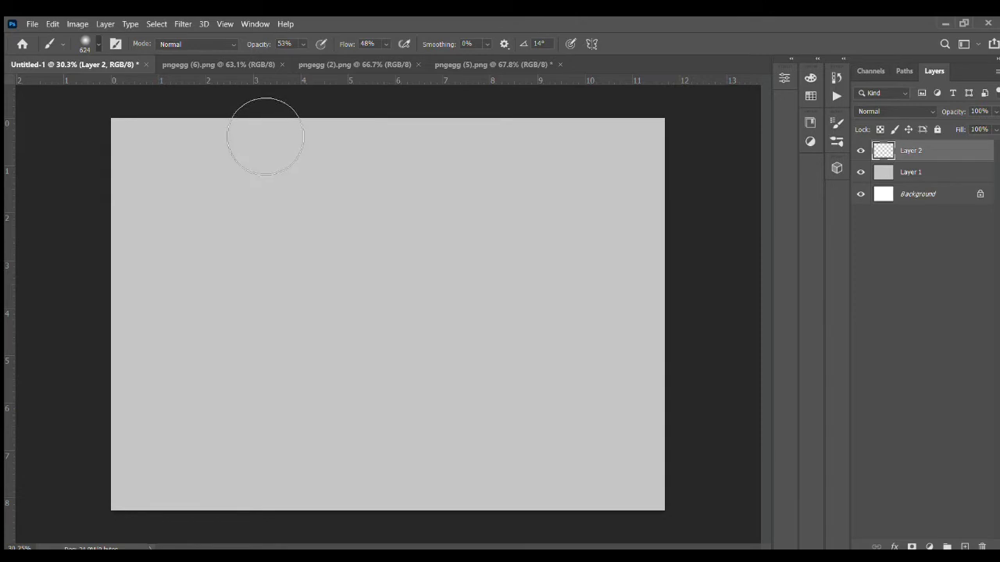
mouse_move(265, 136)
left_mouse_down()
mouse_move(409, 346)
mouse_move(464, 452)
left_mouse_up()
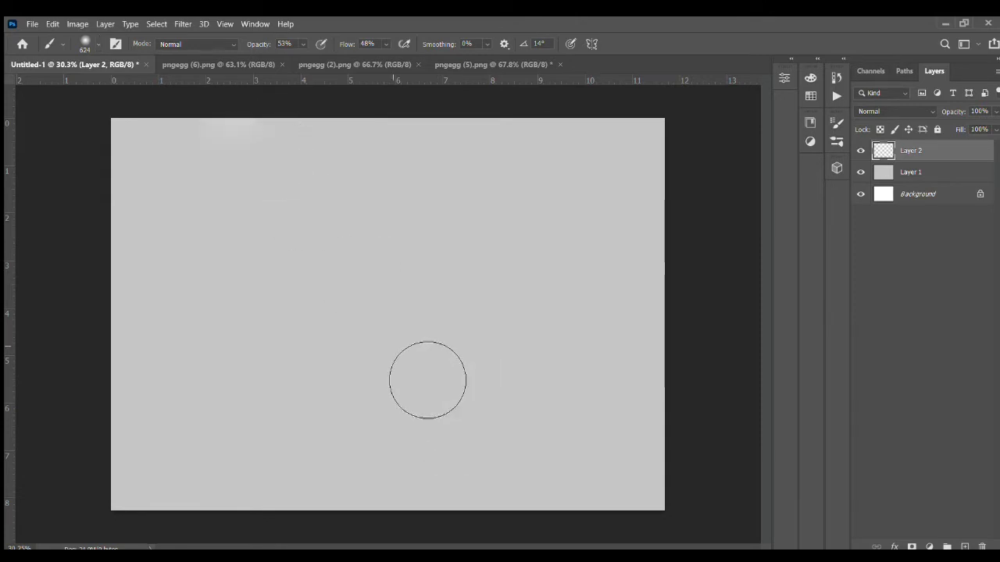
Paint a large soft white glow in the middle of the canvas on Layer 2 with the brush enlarged to 1800 px
key("bracketright")
key("bracketright")
key("bracketright")
key("bracketright")
key("bracketright")
key("bracketright")
key("bracketright")
key("bracketright")
key("bracketright")
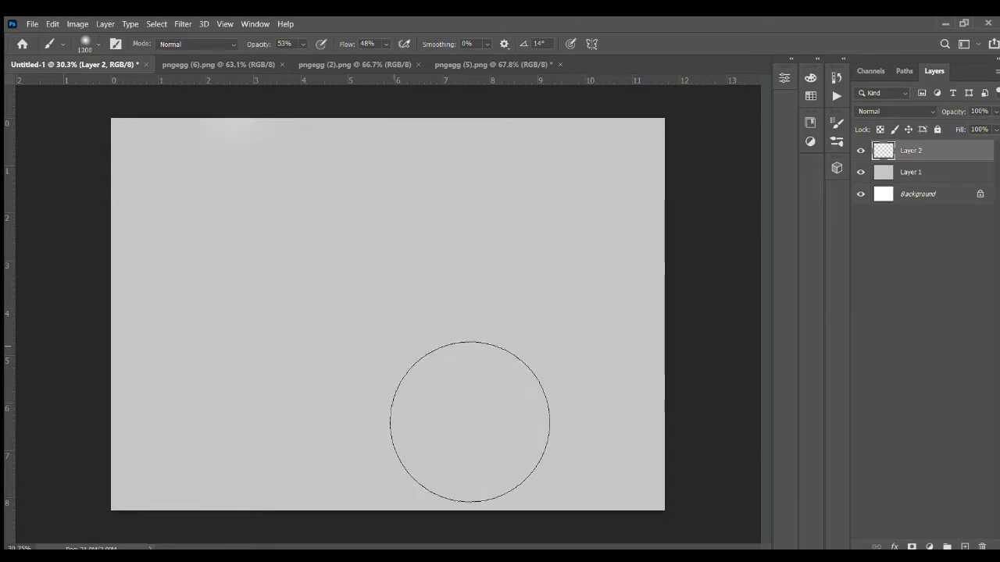
key("bracketright")
key("bracketright")
key("bracketright")
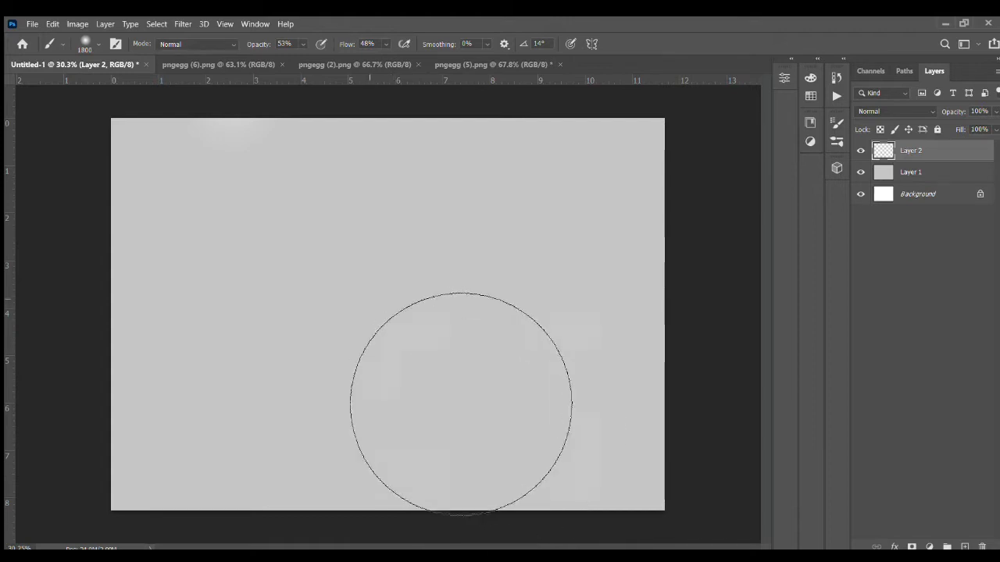
left_click(369, 300)
left_click(378, 311)
left_click(375, 314)
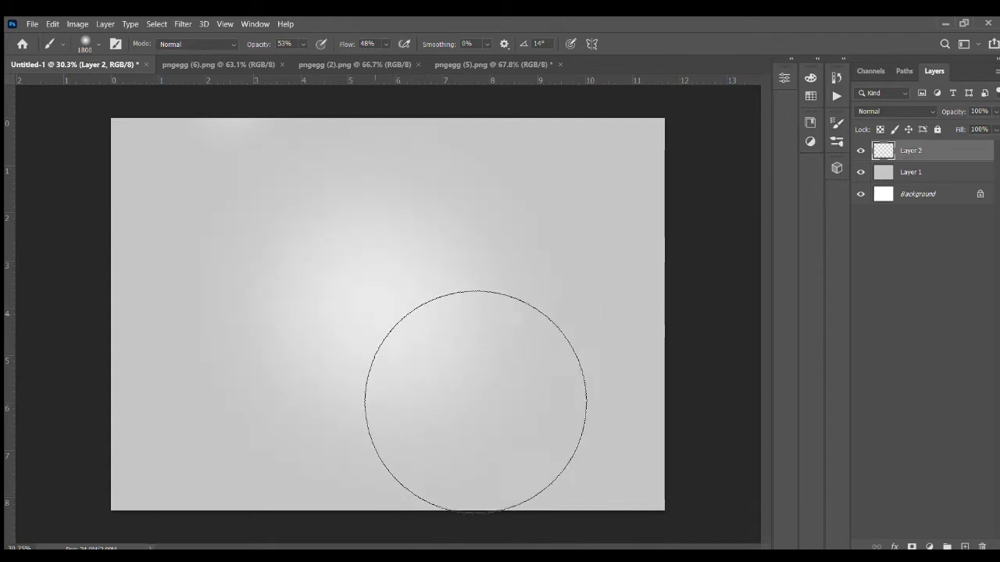
left_click(431, 325)
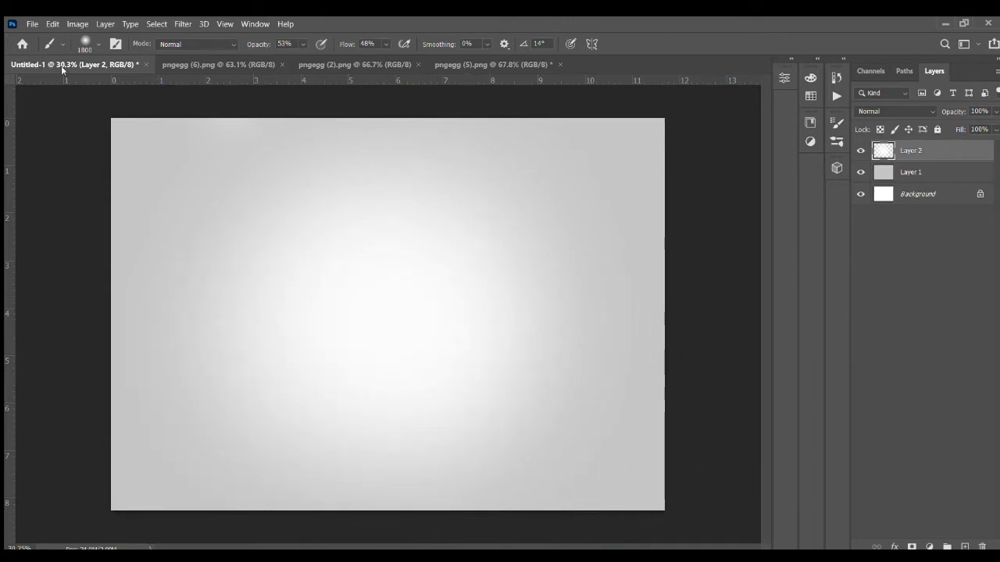
key("v")
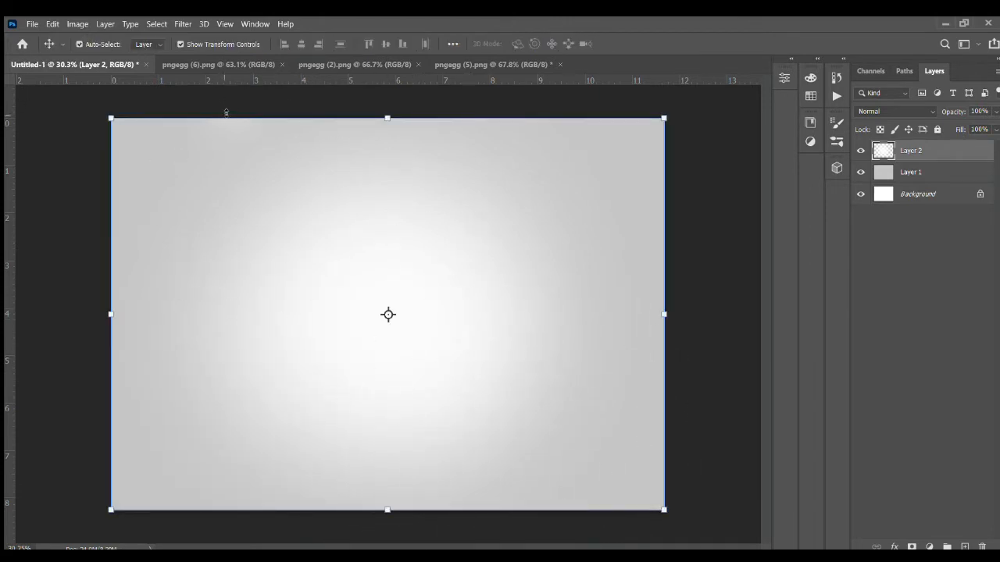
key("ctrl+t")
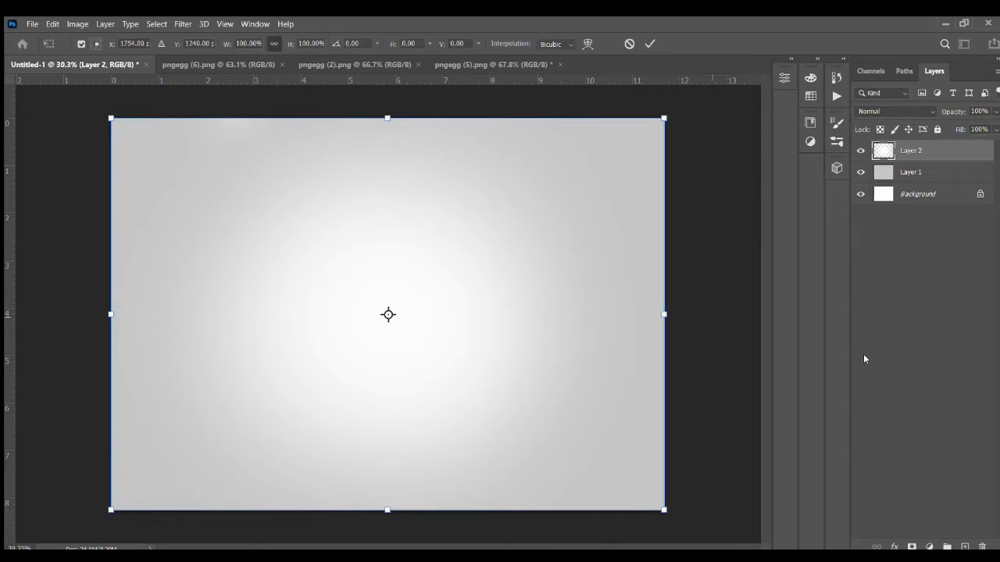
left_click(914, 356)
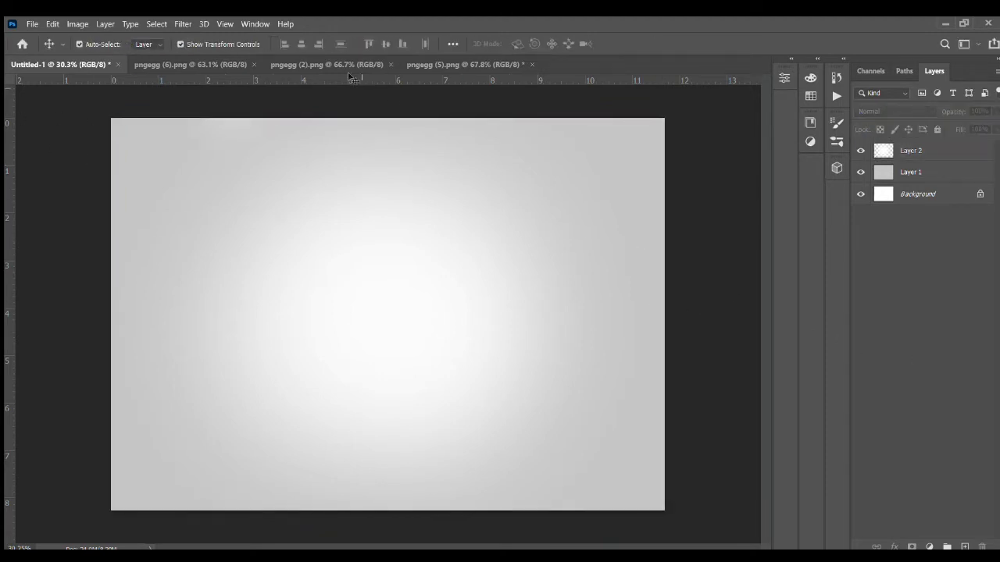
Bring the Red Bull can from pngegg (2).png into the Untitled-1 composition as a layer over the white glow
left_click(218, 64)
left_click(314, 65)
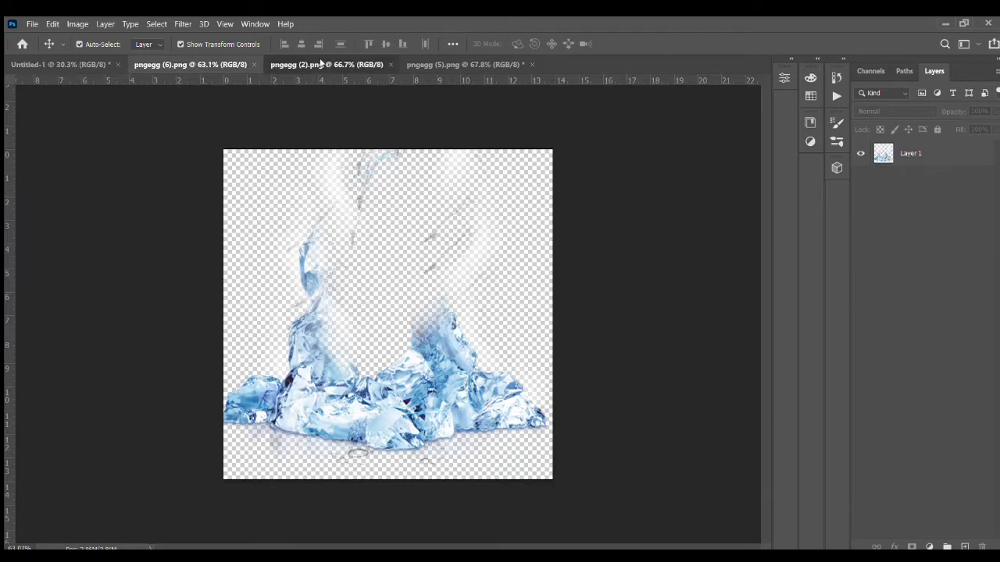
left_click_drag(396, 230, 357, 277)
left_click_drag(366, 335, 391, 363)
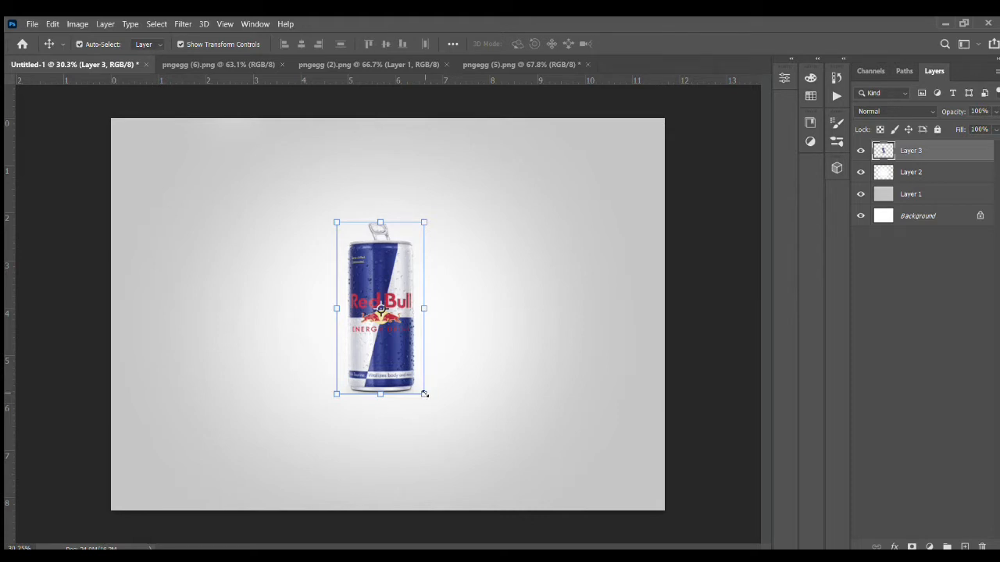
Scale the Red Bull can to 128.83% and centre it on the canvas at X 1754, Y 1240
left_click_drag(424, 394, 444, 415)
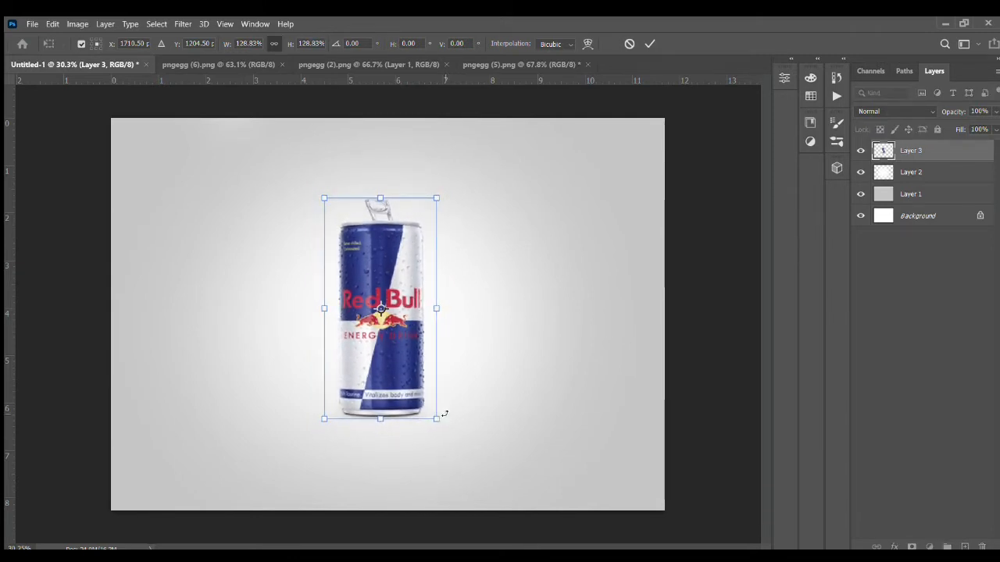
mouse_move(396, 379)
left_mouse_down()
mouse_move(389, 385)
mouse_move(401, 387)
left_mouse_up()
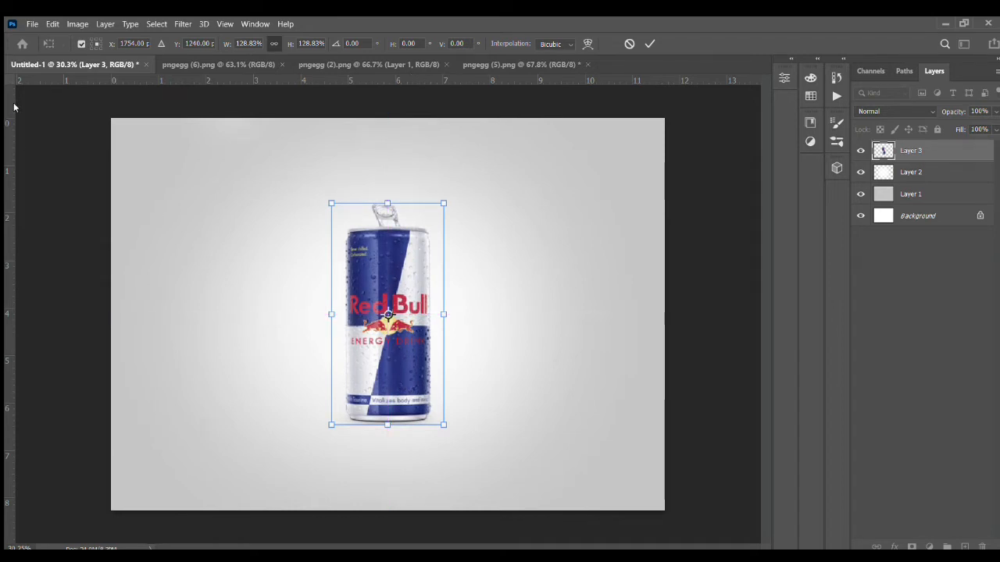
key("Return")
left_click(61, 109)
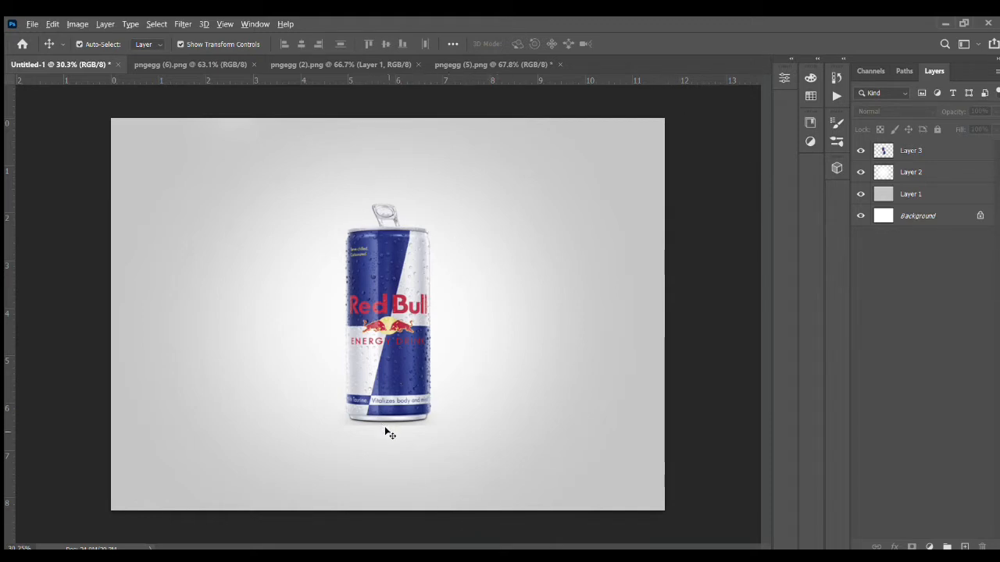
Add a layer mask to the Red Bull can's layer
key("z")
left_click_drag(390, 426, 440, 316)
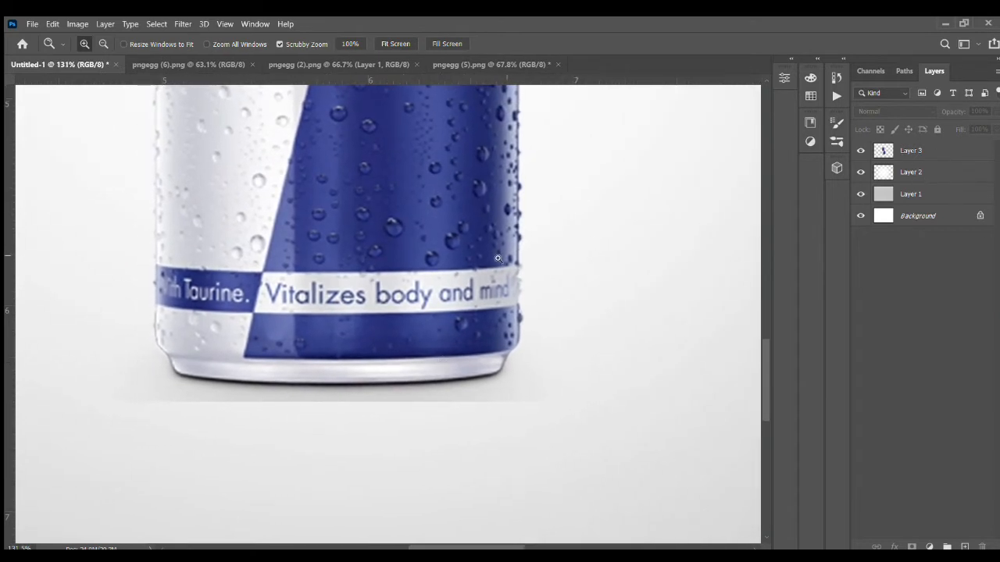
key("v")
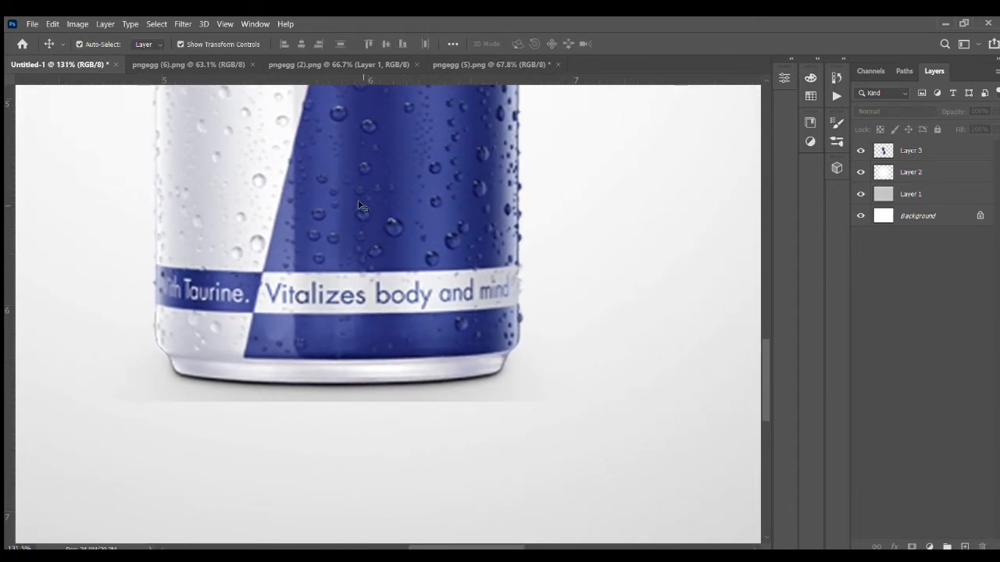
left_click(358, 205)
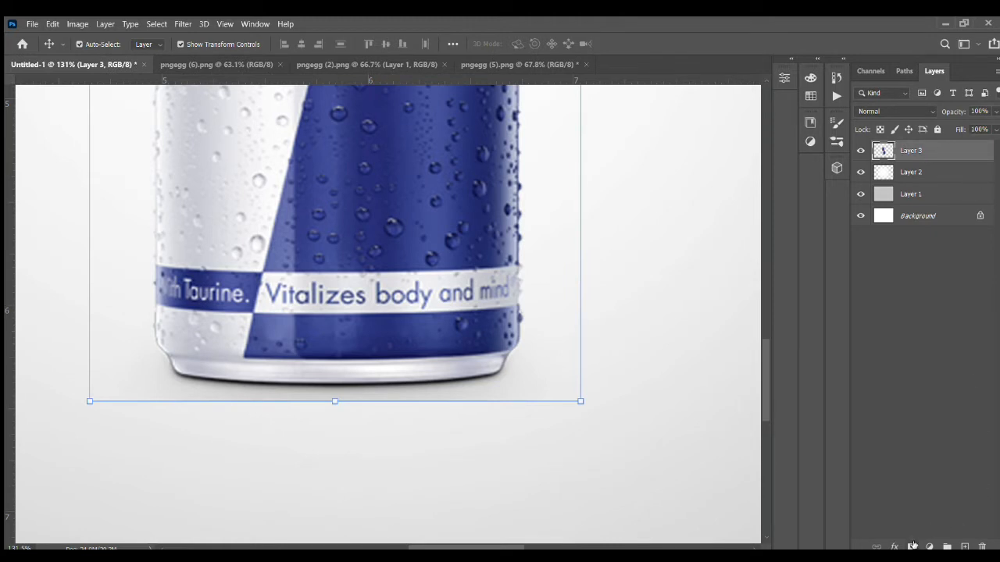
left_click(912, 546)
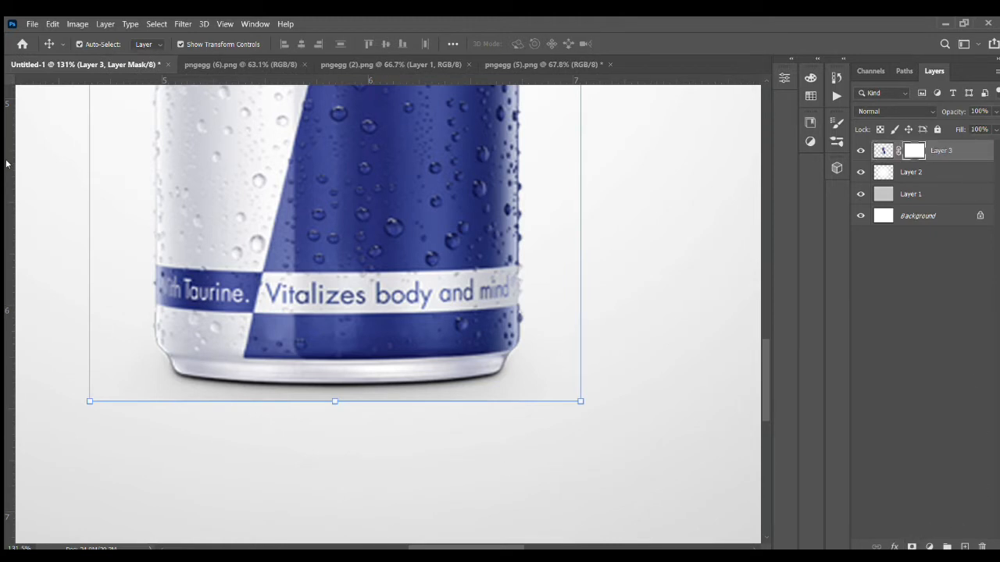
Mask out the hard edge of the shadow beneath the can with a soft brush of about 70 px at 100% opacity
key("b")
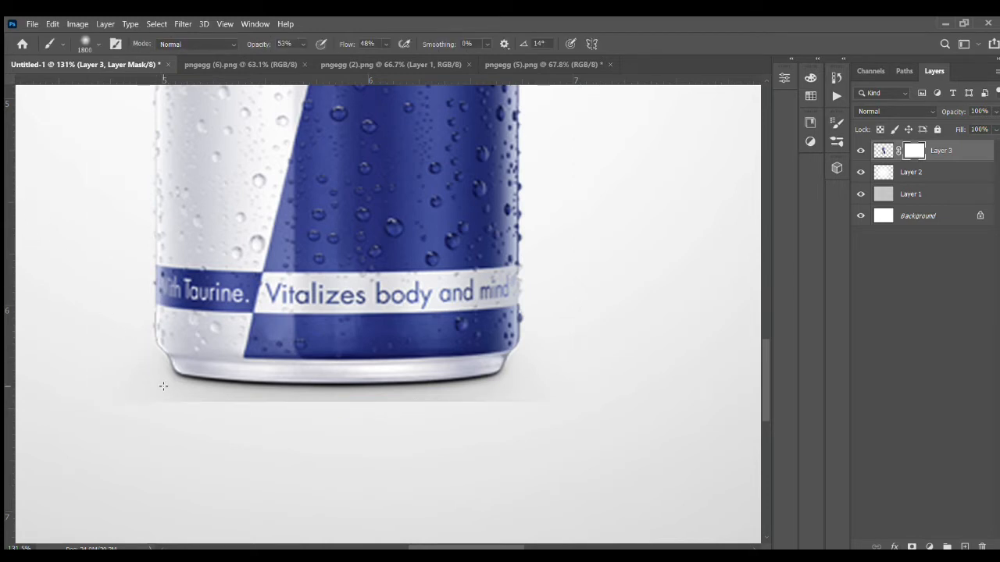
key("bracketleft")
key("bracketleft")
key("bracketleft")
key("bracketleft")
key("bracketleft")
key("bracketleft")
key("bracketleft")
key("bracketleft")
key("bracketleft")
key("bracketleft")
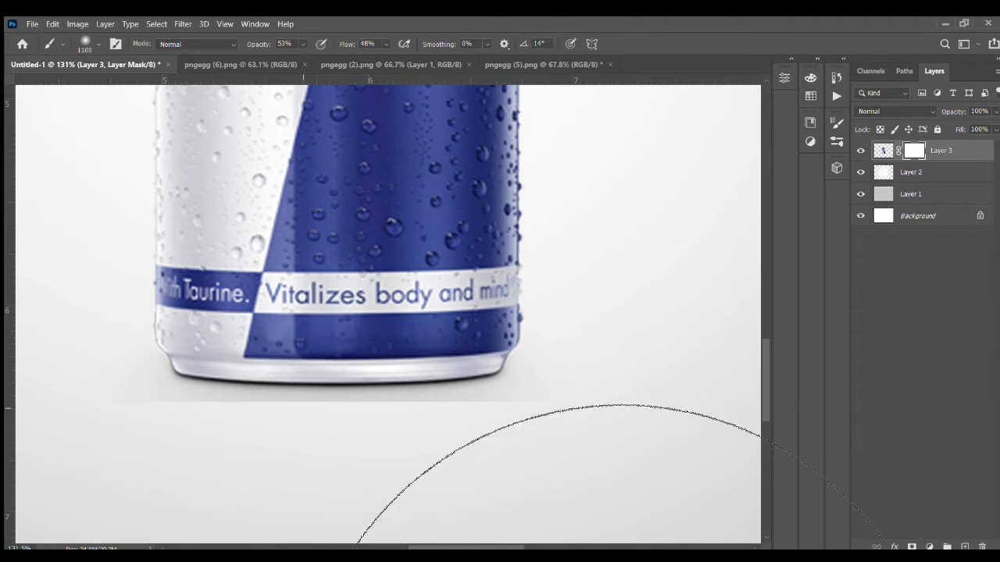
key("bracketleft")
key("bracketleft")
key("bracketleft")
key("bracketleft")
key("bracketleft")
key("bracketleft")
key("bracketleft")
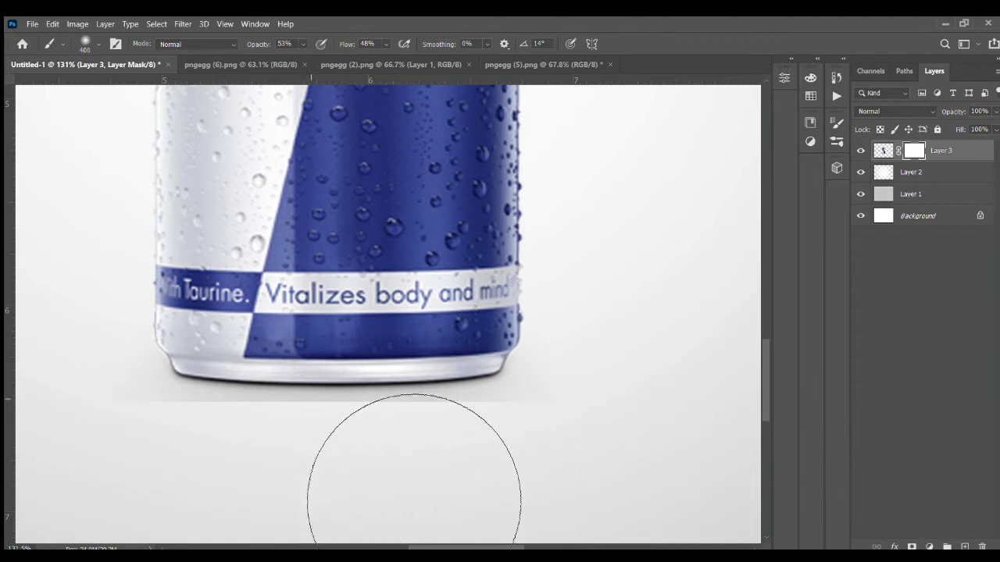
key("bracketleft")
key("bracketleft")
key("bracketleft")
key("bracketleft")
key("bracketleft")
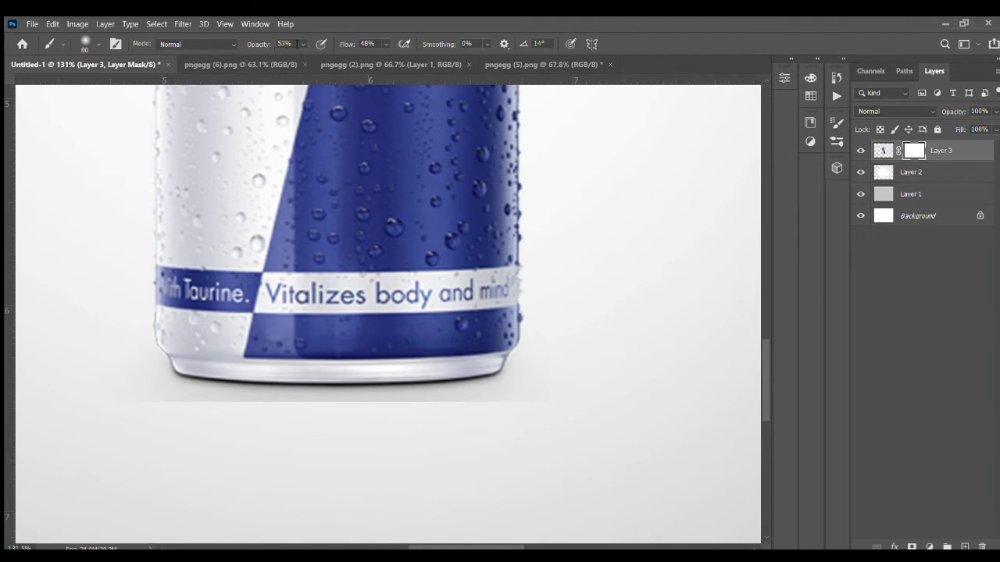
key("0")
key("bracketleft")
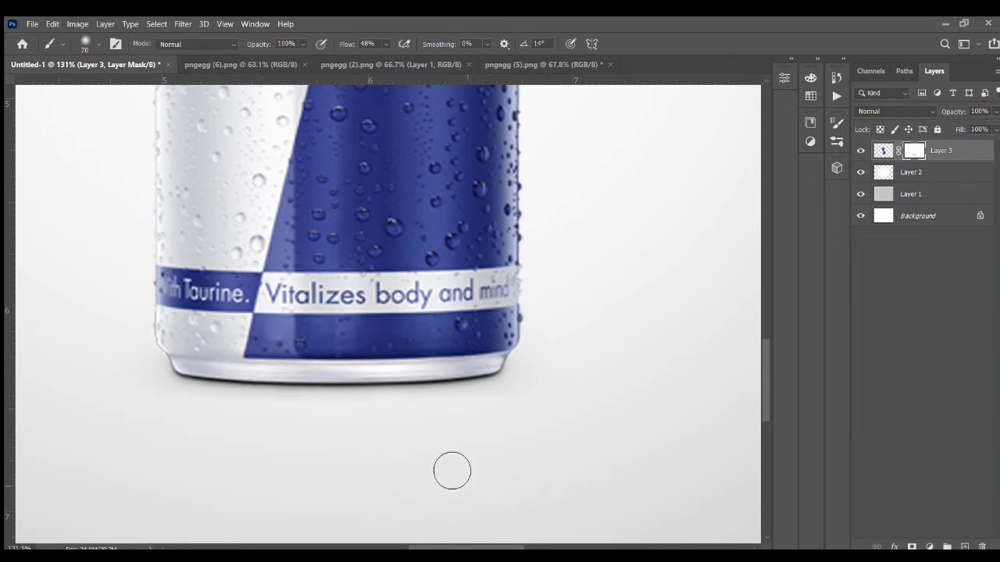
Bring the ice pile from pngegg (6).png into the Untitled-1 composition as a layer above the Red Bull can
key("z")
mouse_move(429, 235)
left_mouse_down()
mouse_move(398, 273)
mouse_move(347, 280)
left_mouse_up()
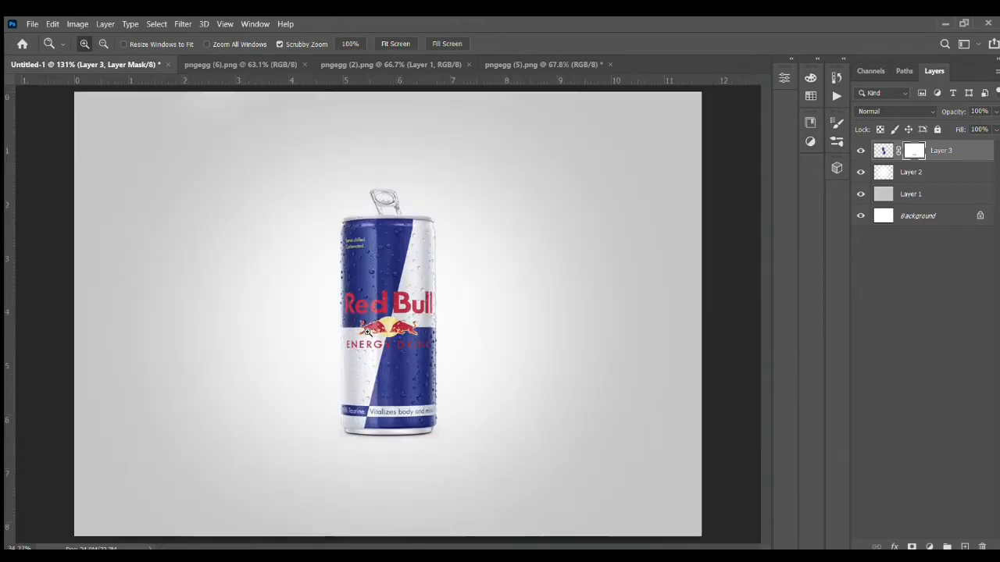
left_click_drag(457, 333, 447, 396)
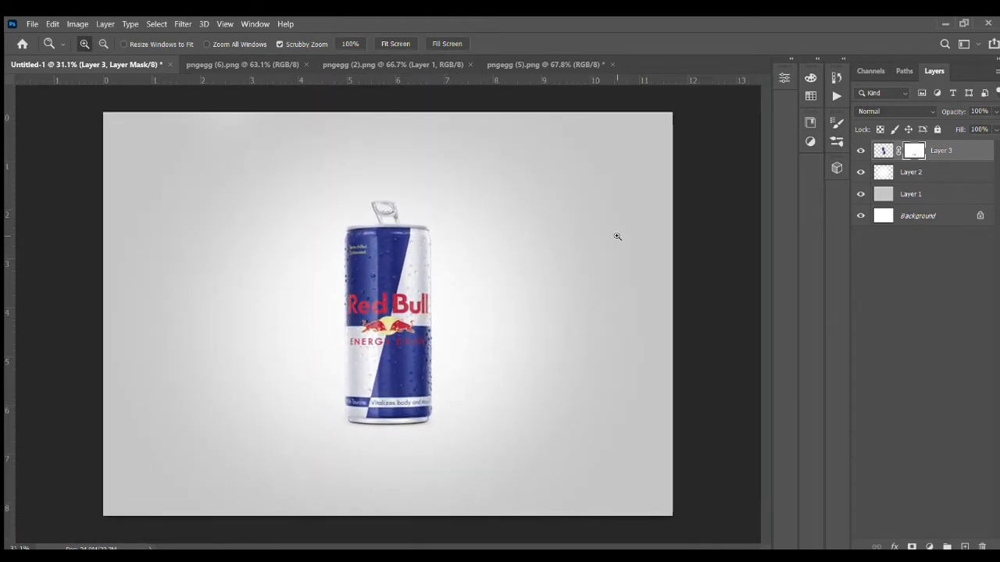
left_click(375, 59)
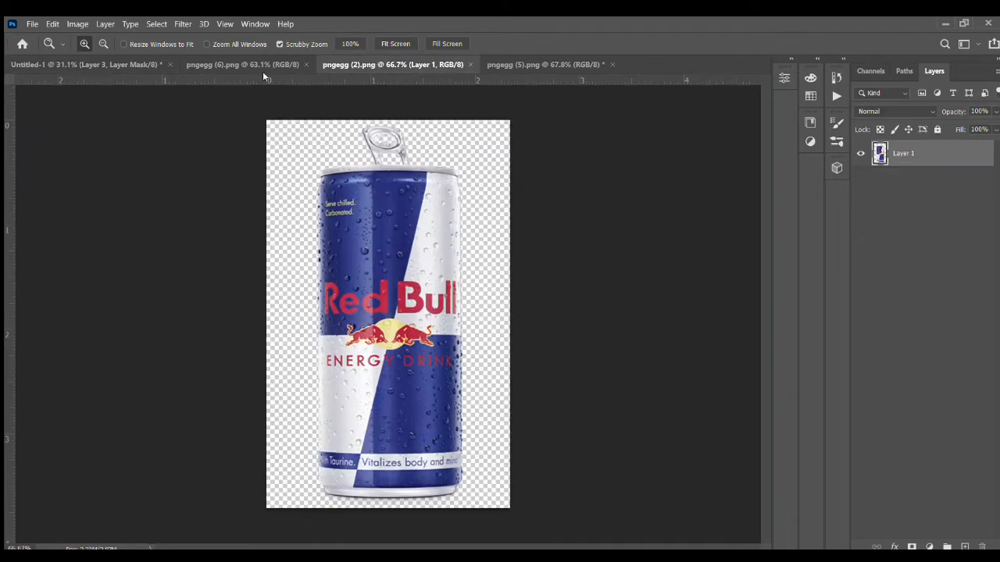
left_click(242, 64)
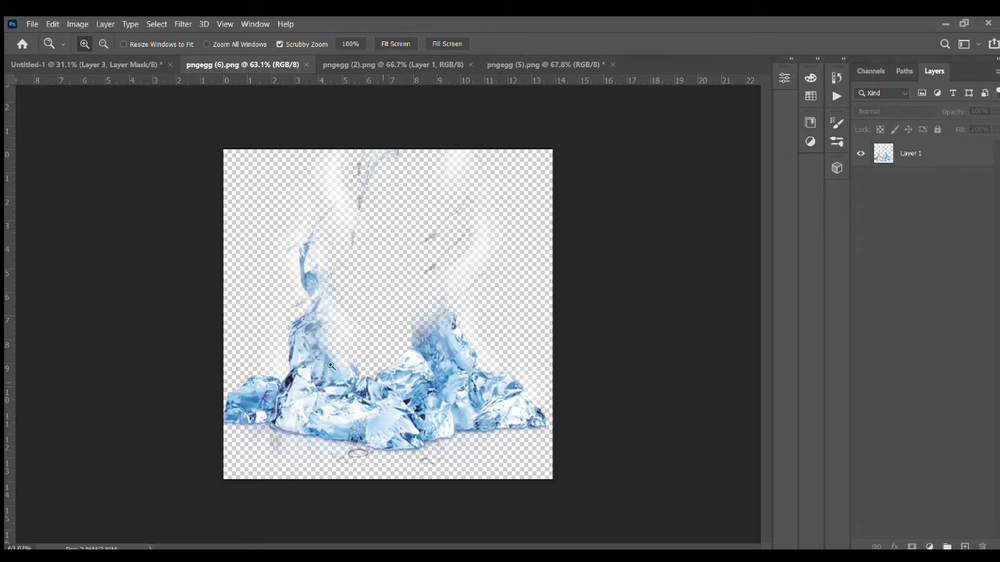
key("v")
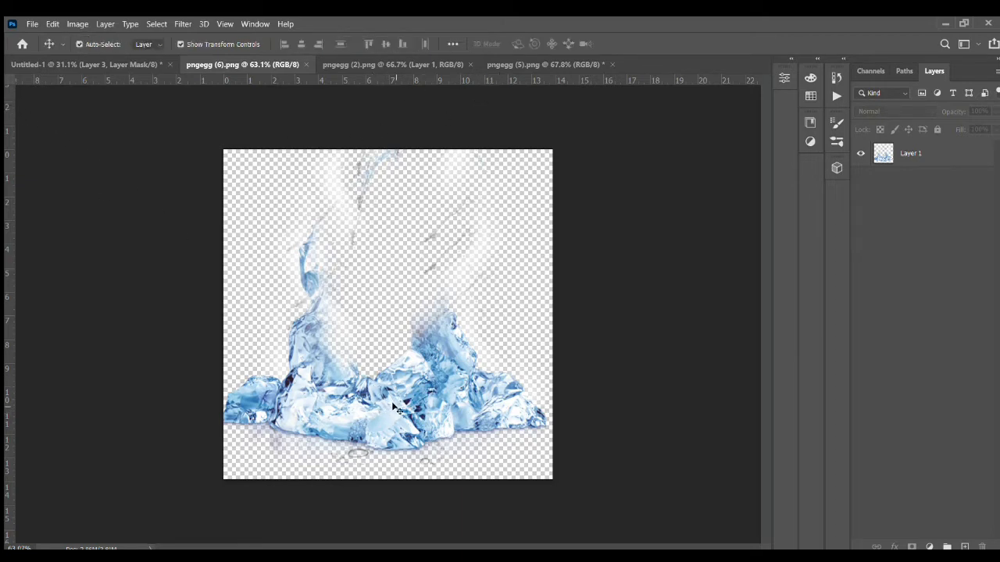
left_click_drag(395, 409, 423, 329)
Scale the ice pile to about 154.35% and centre it horizontally at X 1754 around the can's base
key("ctrl+t")
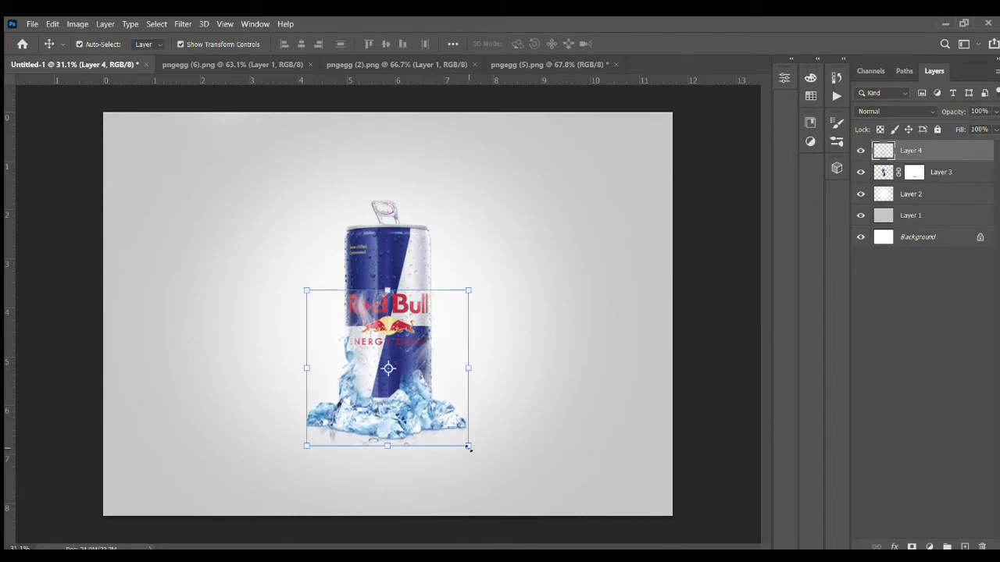
left_click_drag(469, 447, 516, 485)
mouse_move(425, 439)
left_mouse_down()
mouse_move(438, 435)
mouse_move(428, 436)
left_mouse_up()
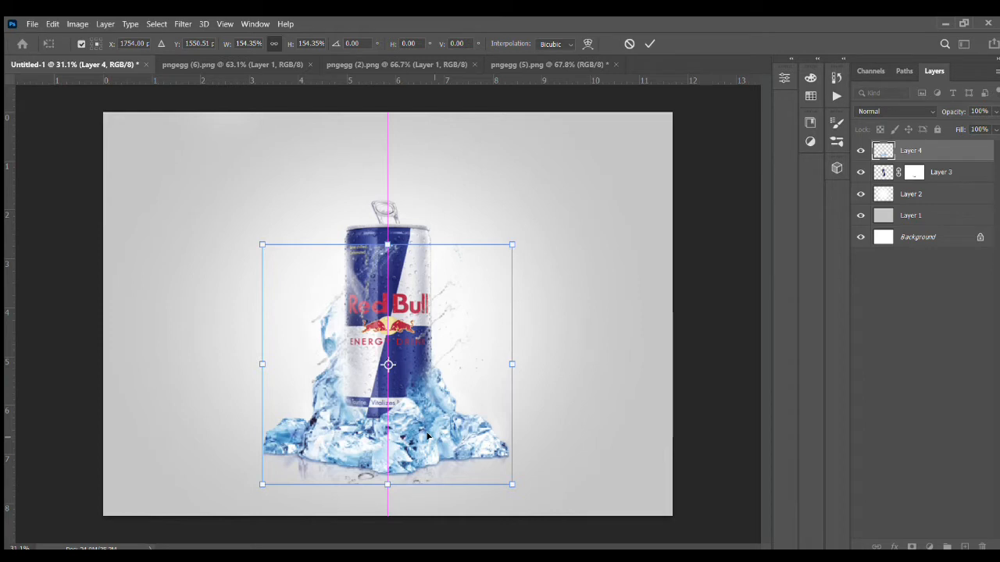
left_click_drag(428, 436, 428, 435)
key("Return")
left_click(66, 115)
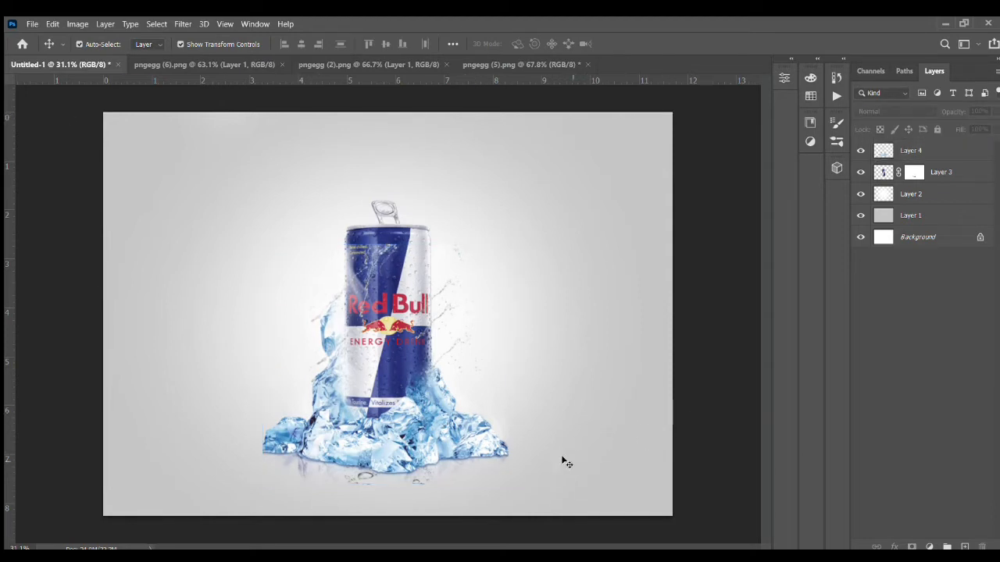
Move the ice pile and the Red Bull can together slightly upward, keeping them horizontally centred on the canvas
left_click(325, 375)
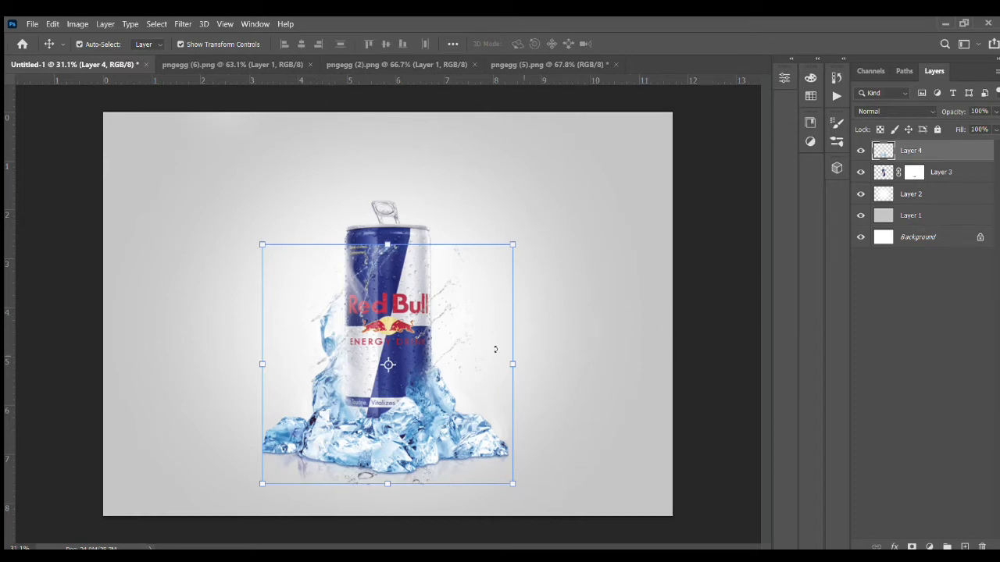
left_click(400, 284, "shift")
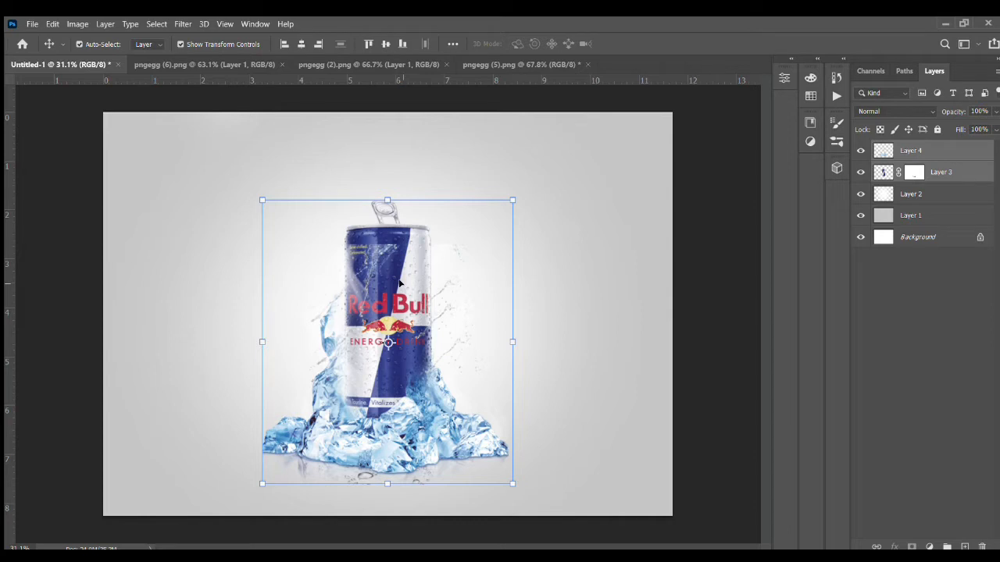
mouse_move(400, 284)
left_mouse_down()
mouse_move(400, 267)
mouse_move(400, 284)
left_mouse_up()
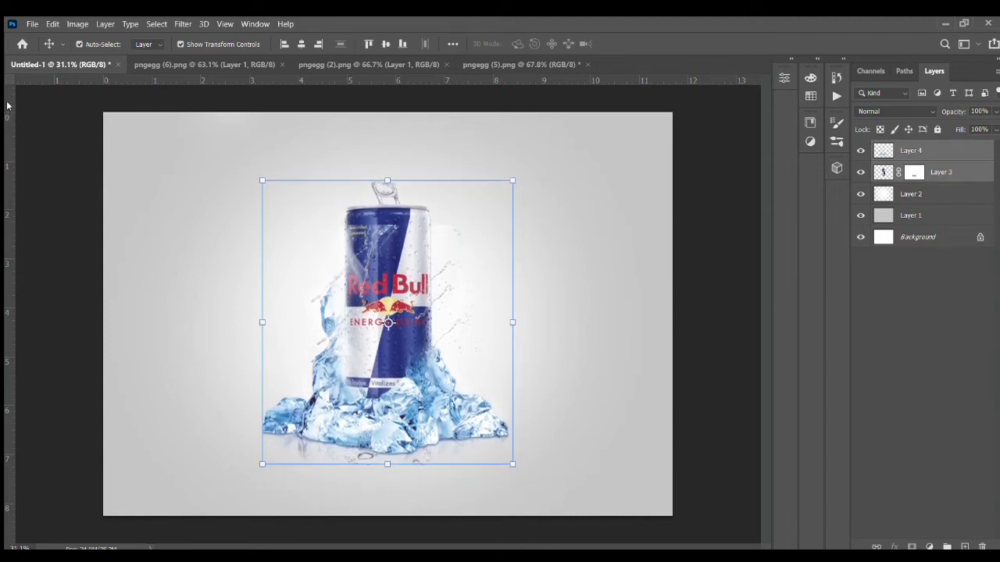
left_click(79, 150)
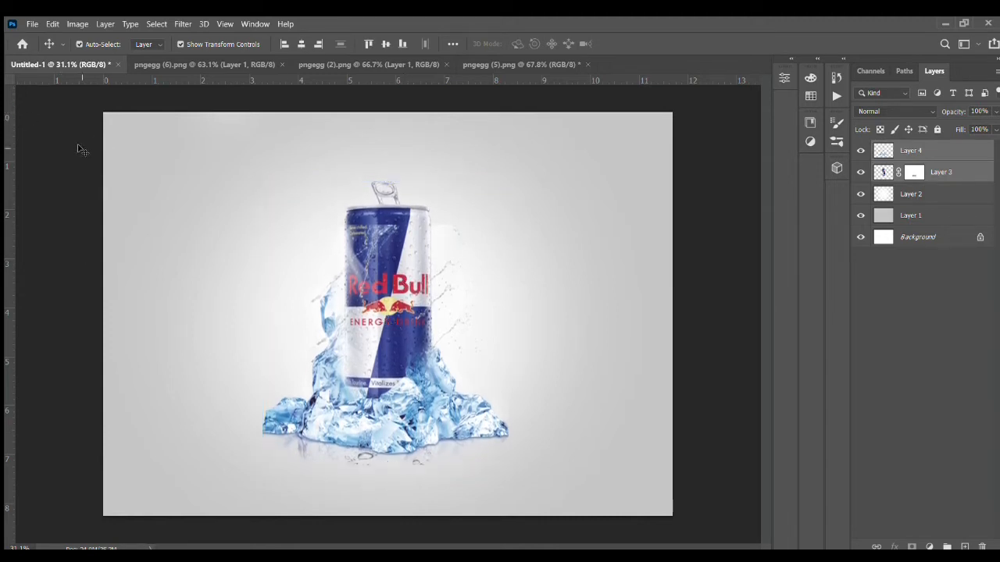
Add a new empty layer directly above the grey background layer, Layer 1
left_click(583, 405)
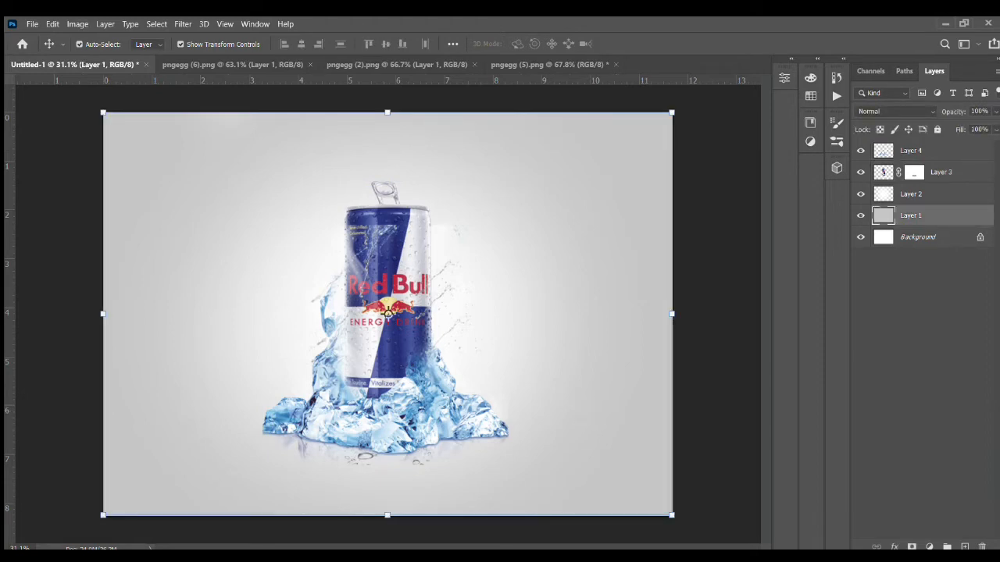
left_click(964, 546)
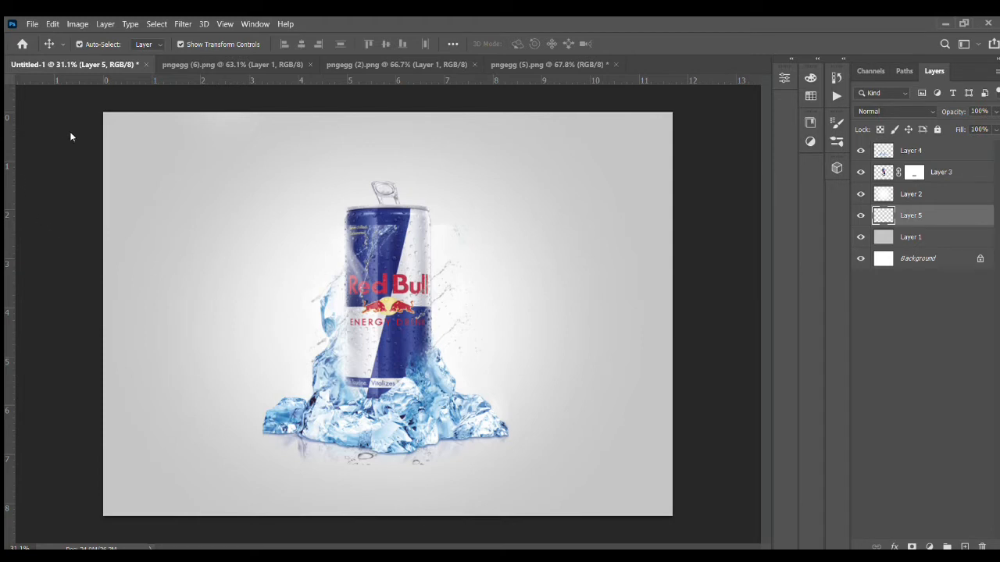
left_click(70, 107)
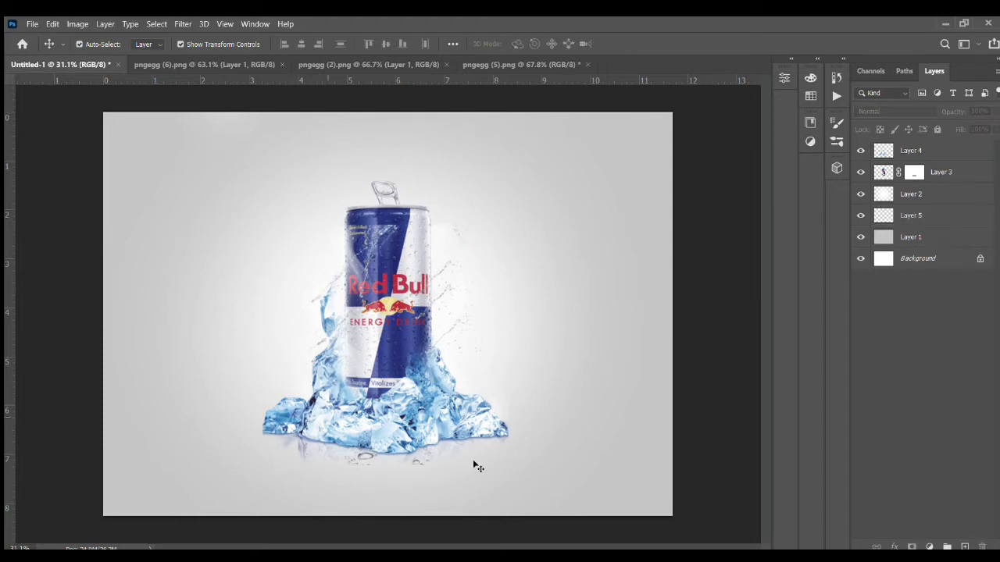
Set the opacity of the ice pile's layer to 68%
left_click(429, 420)
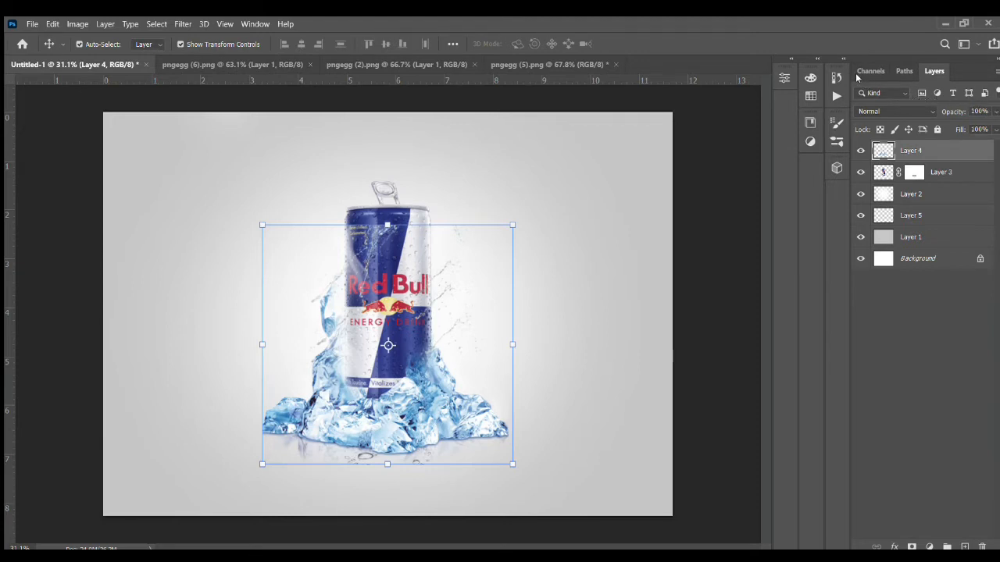
left_click(973, 122)
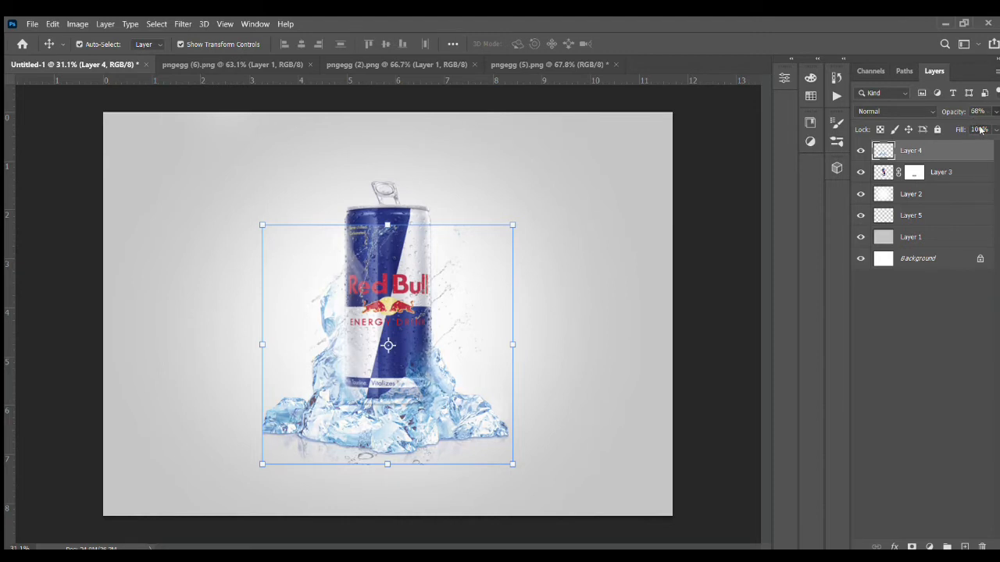
left_click(715, 274)
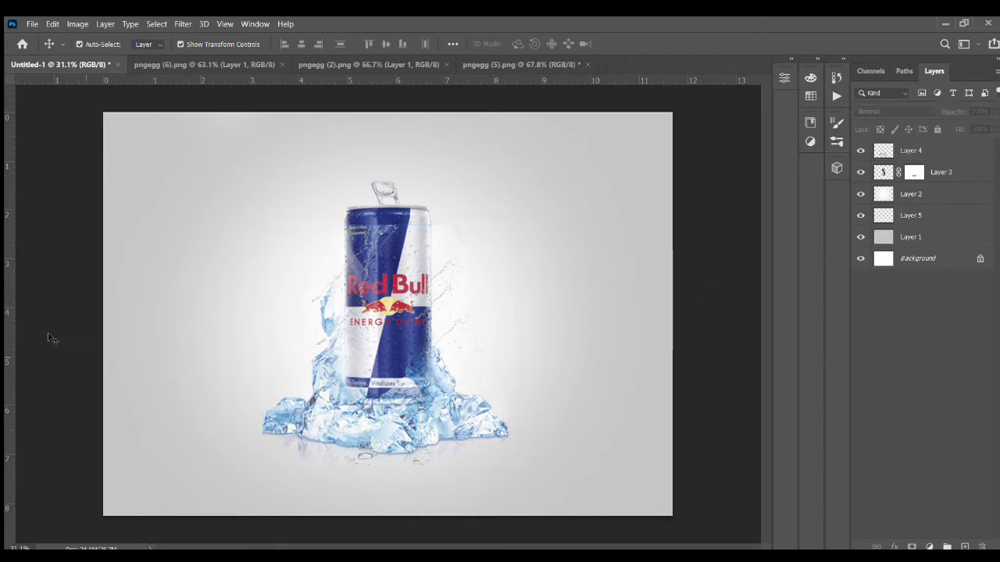
Fill a full-width rectangular selection of the lower canvas on a new layer with grey sampled from the background's upper corner
key("m")
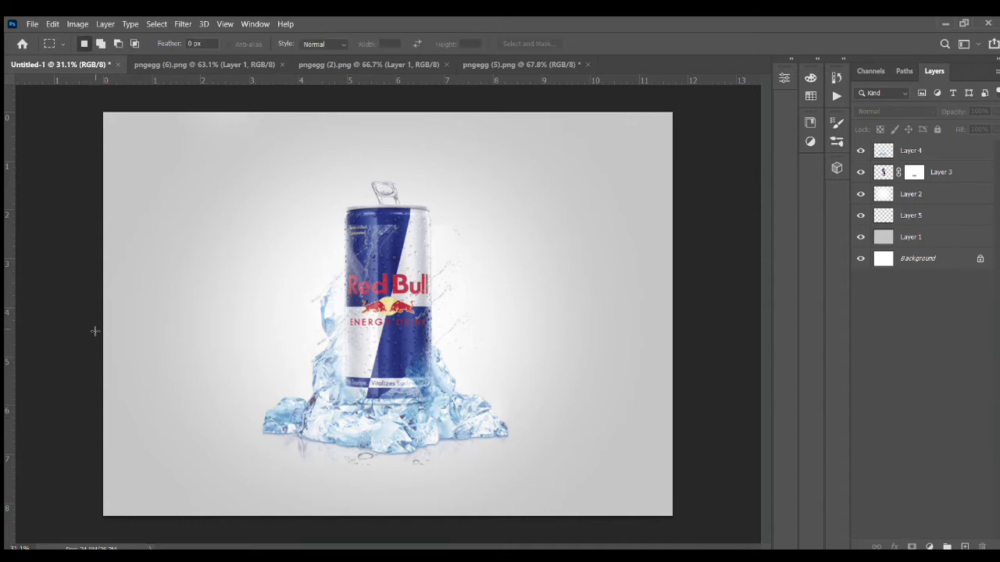
left_click_drag(94, 362, 696, 534)
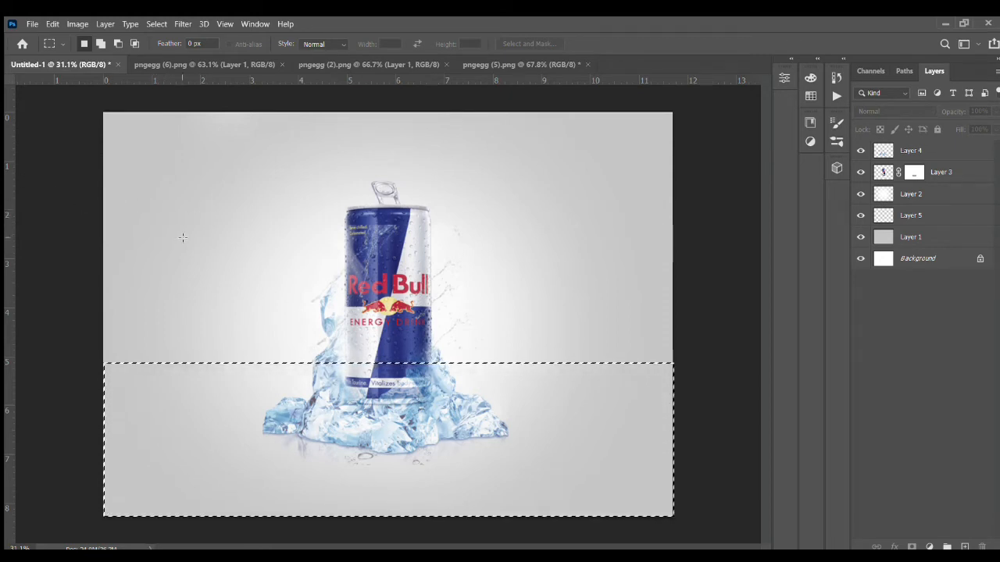
key("i")
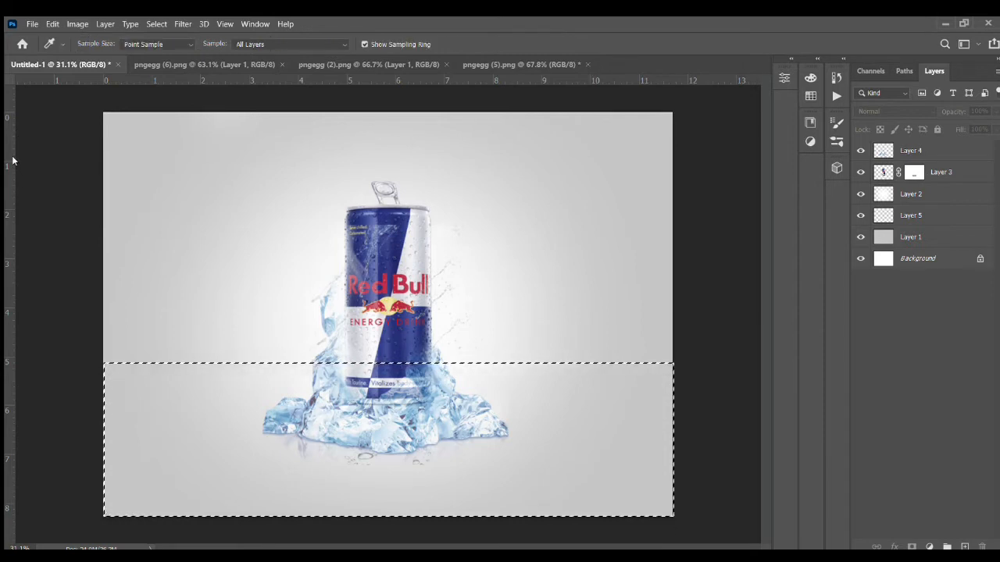
left_click(116, 127)
left_click(965, 546)
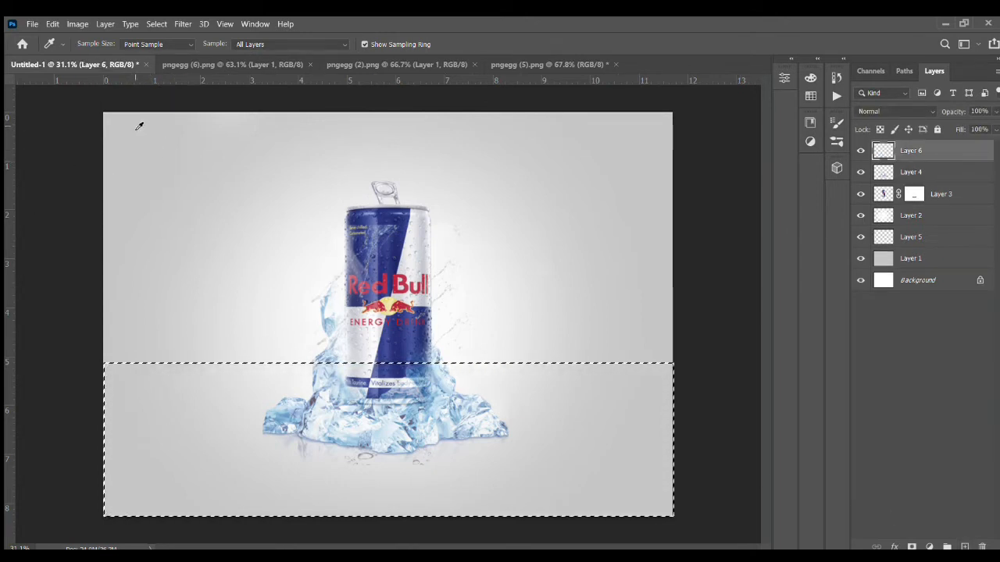
key("alt+BackSpace")
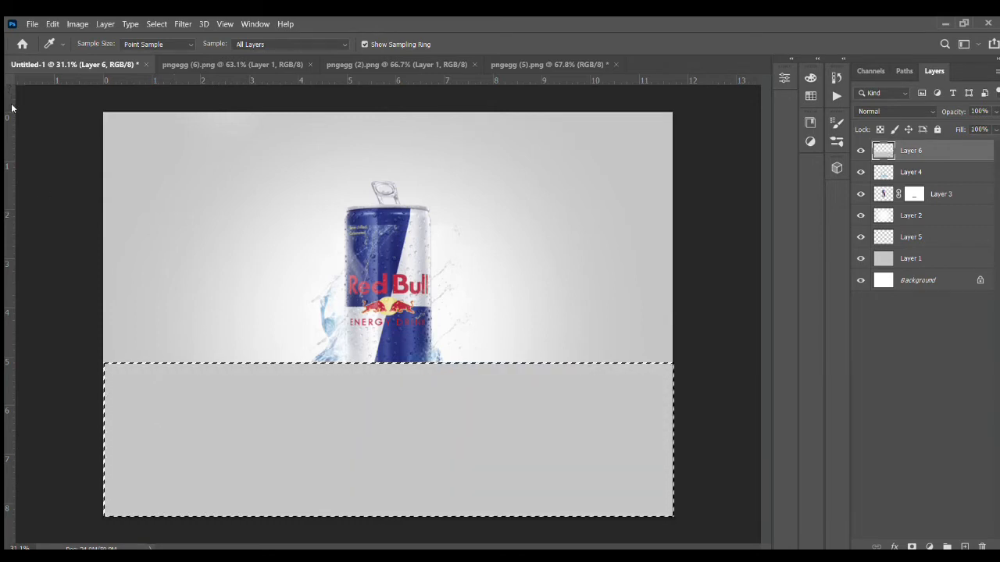
key("v")
left_click(88, 115)
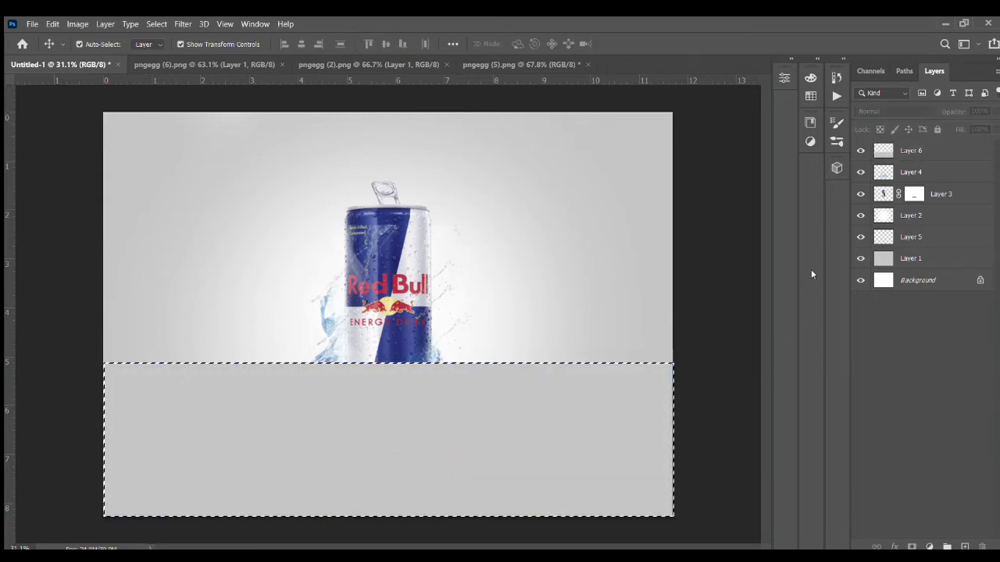
Place the grey floor layer, Layer 6, between the can's layer and the white glow, and clear the selection
left_click(860, 259)
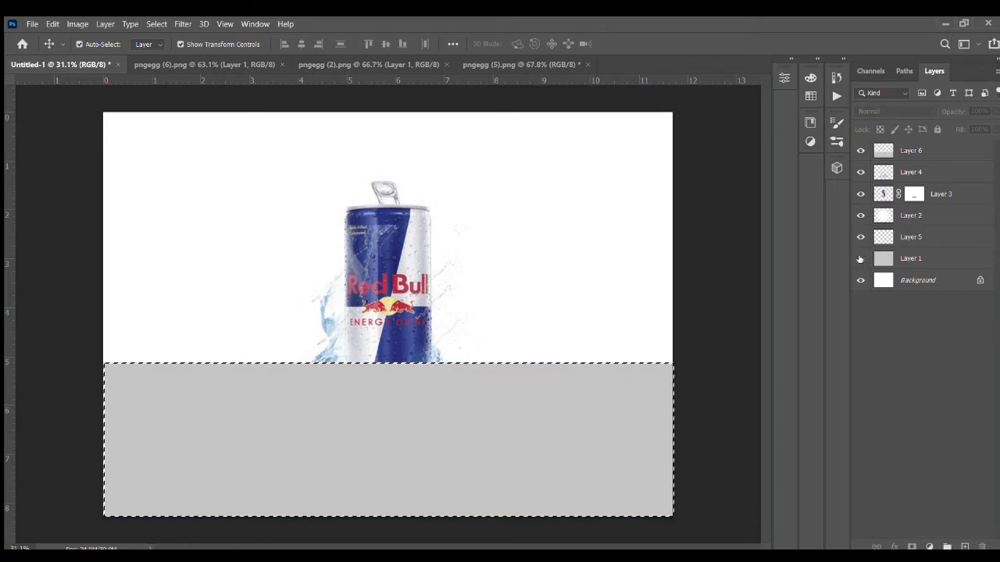
left_click(860, 258)
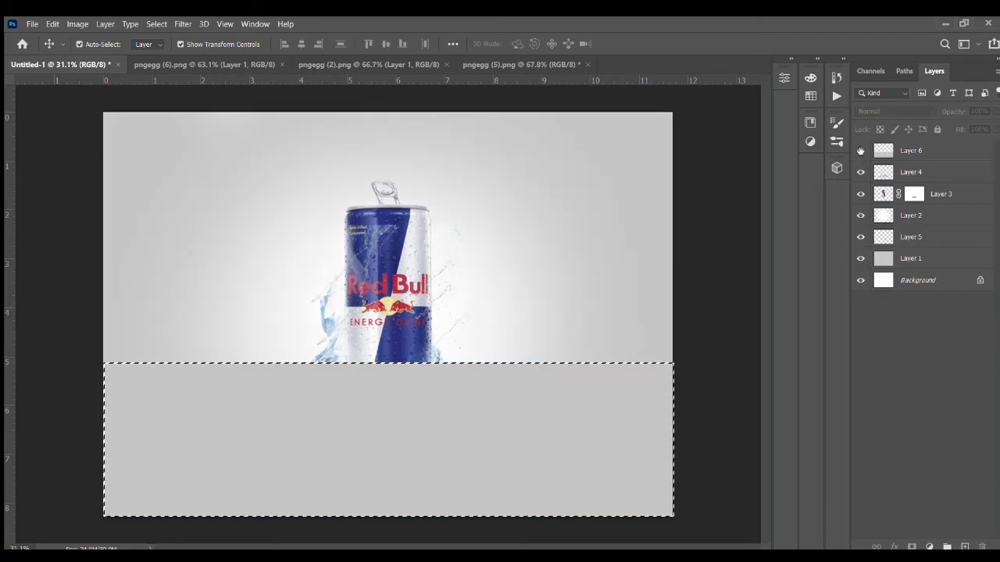
left_click(860, 151)
left_click(861, 150)
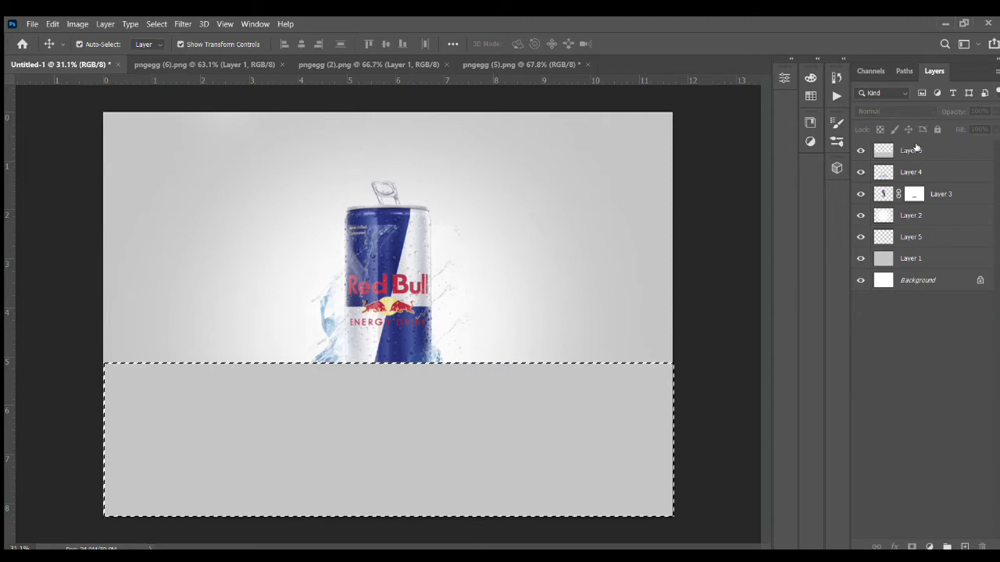
left_click_drag(916, 148, 929, 242)
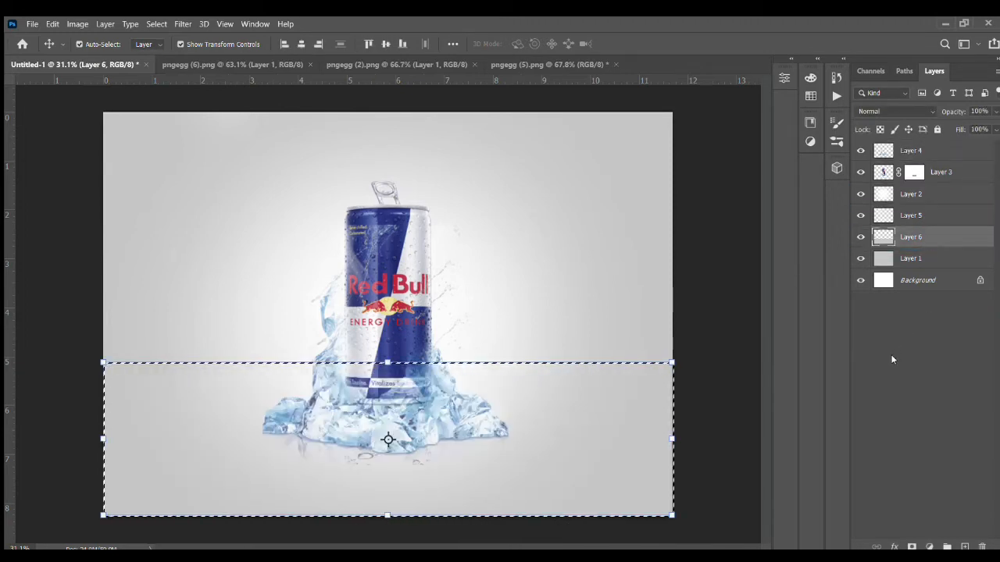
left_click_drag(922, 238, 919, 188)
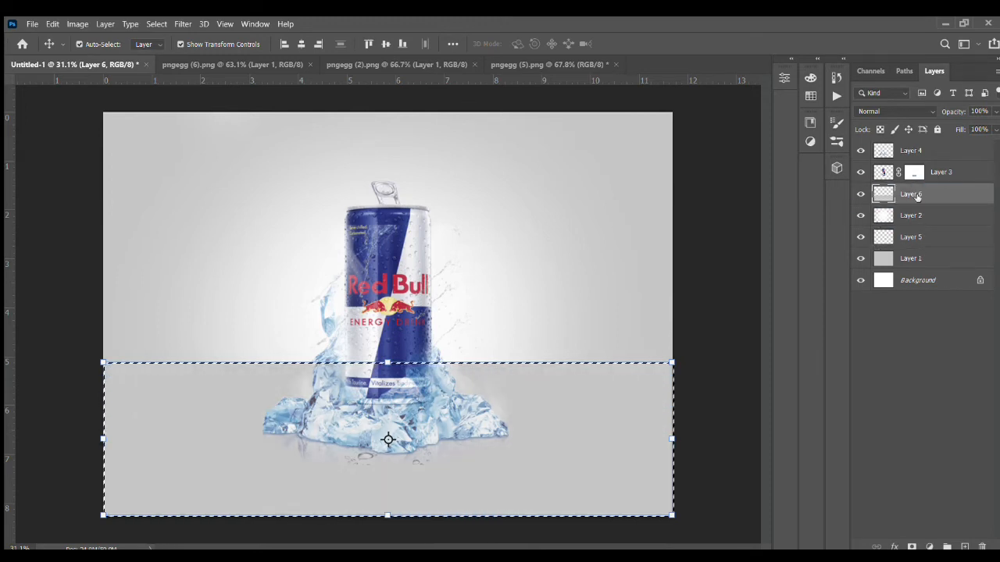
key("ctrl+d")
left_click(720, 346)
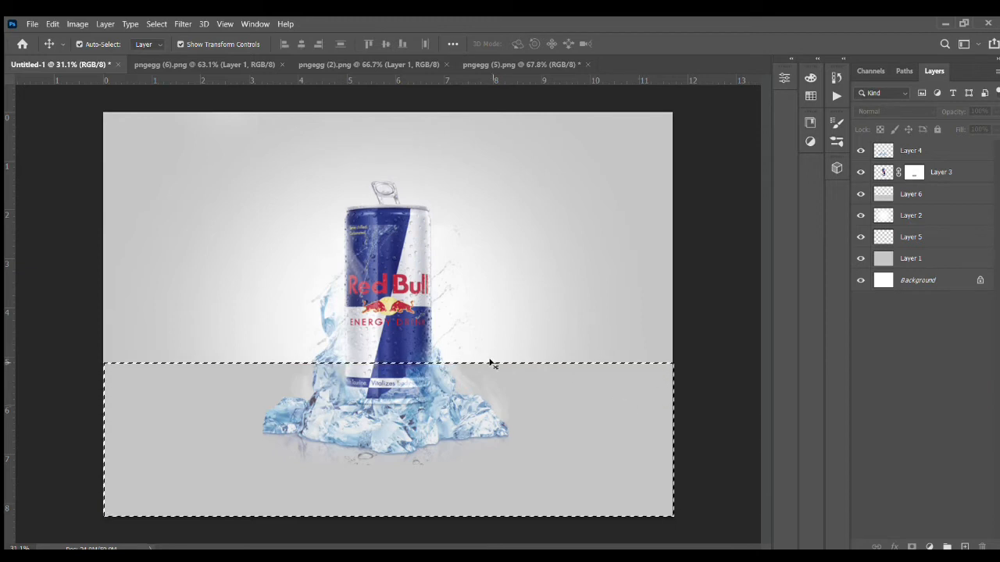
key("ctrl")
key("ctrl+d")
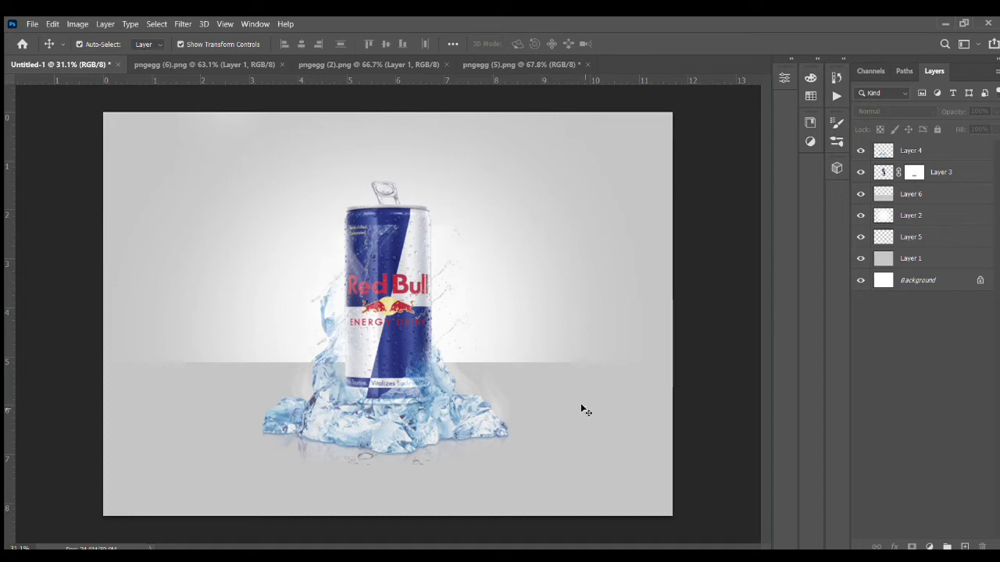
Lower the grey floor rectangle until its upper edge sits behind the can's "Vitalizes" text band
left_click_drag(580, 403, 586, 448)
left_click(687, 374)
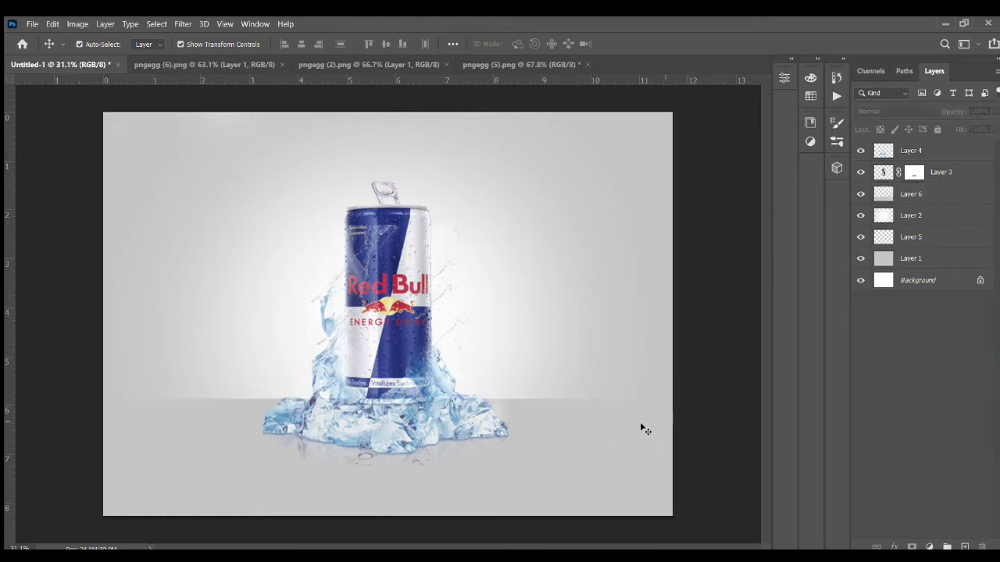
left_click_drag(586, 451, 585, 423)
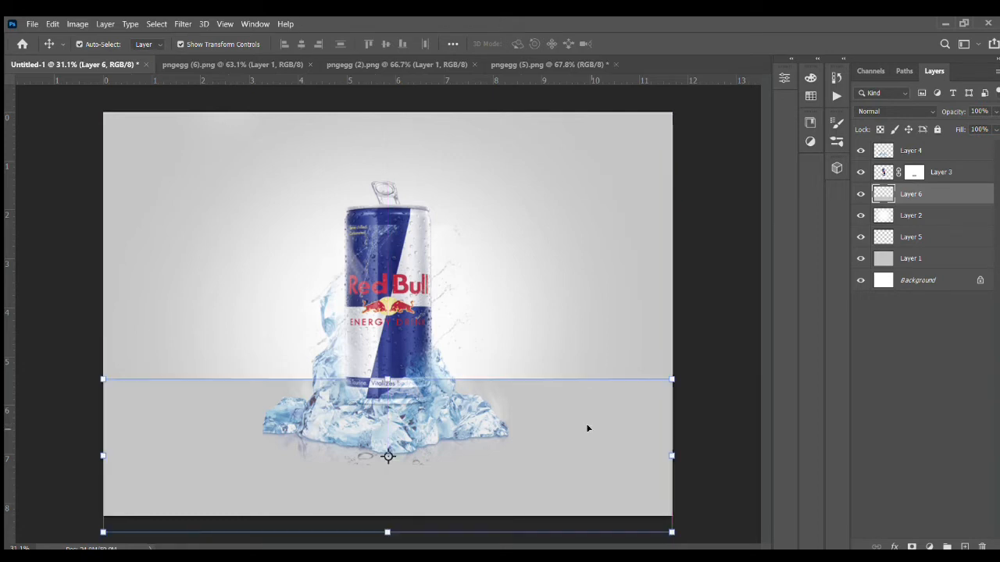
left_click(707, 329)
Move the white glow on Layer 2 upward behind the can's upper half
left_click(490, 337)
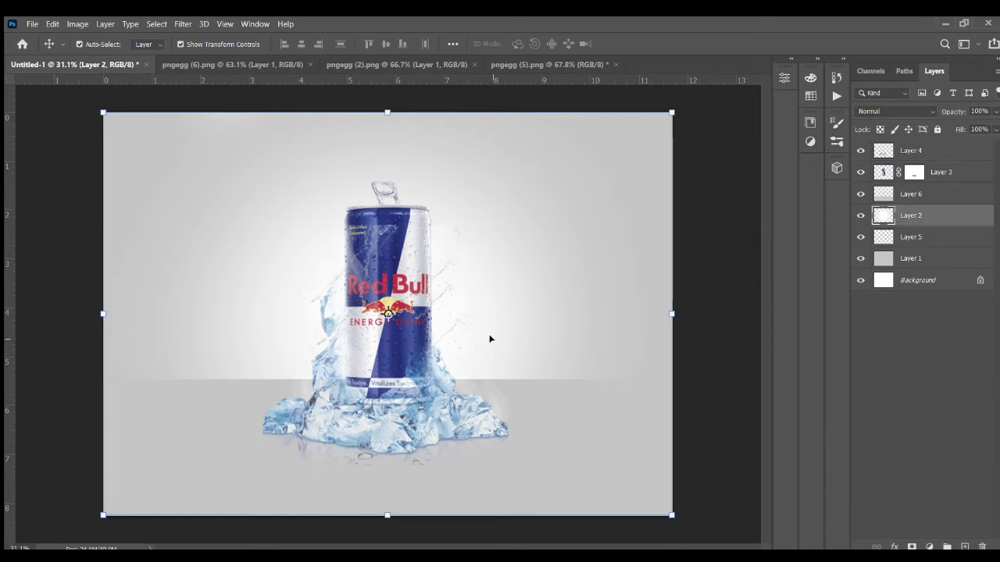
left_click_drag(490, 337, 473, 257)
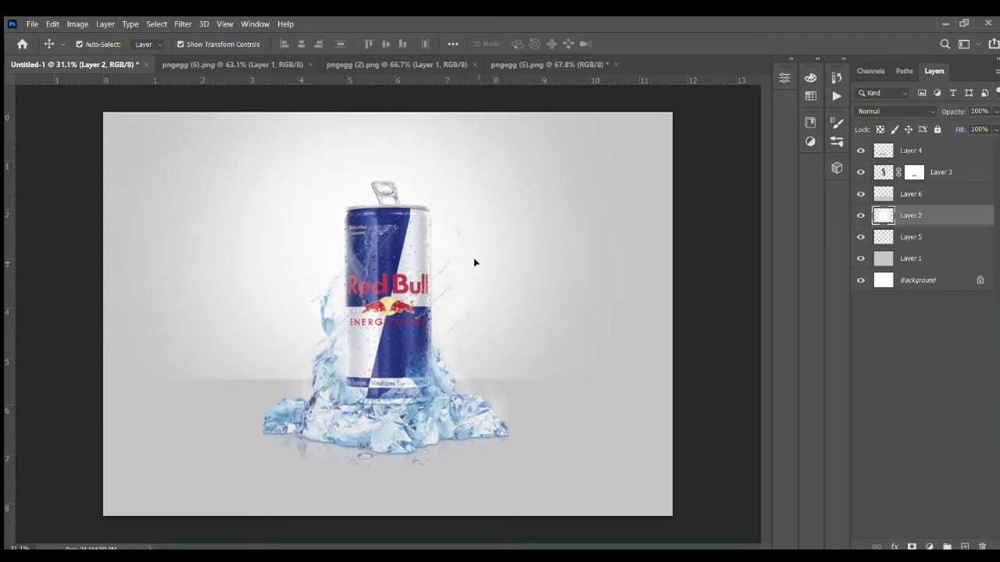
Darken the grey floor on Layer 6 with the Burn tool, using a 2000 px brush at 18% exposure
left_click(698, 393)
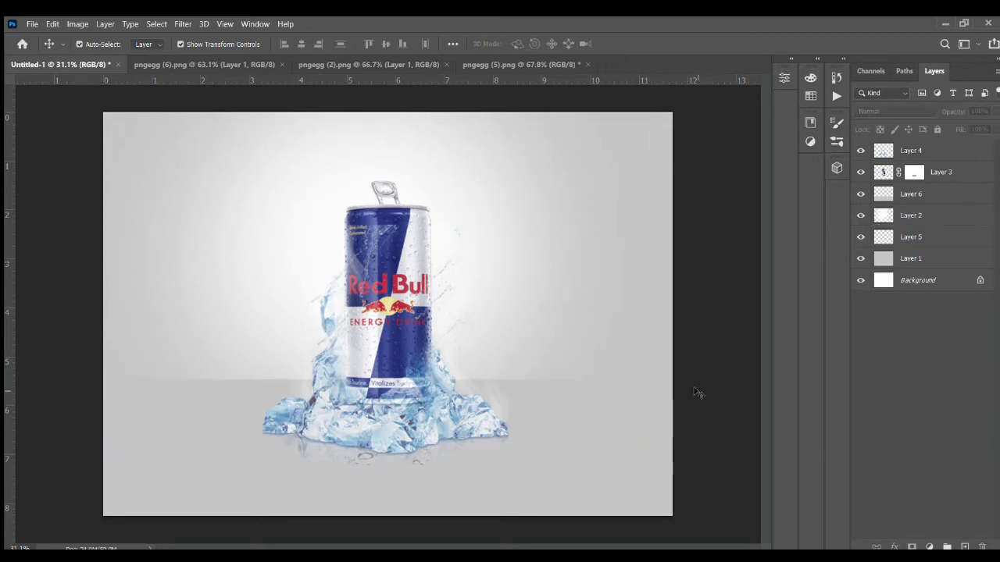
left_click(535, 452)
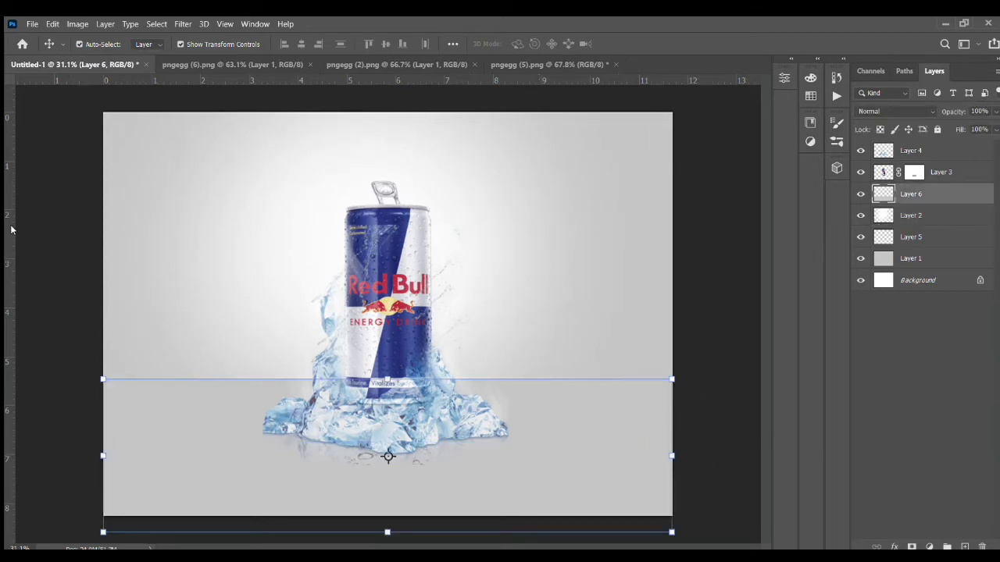
key("o")
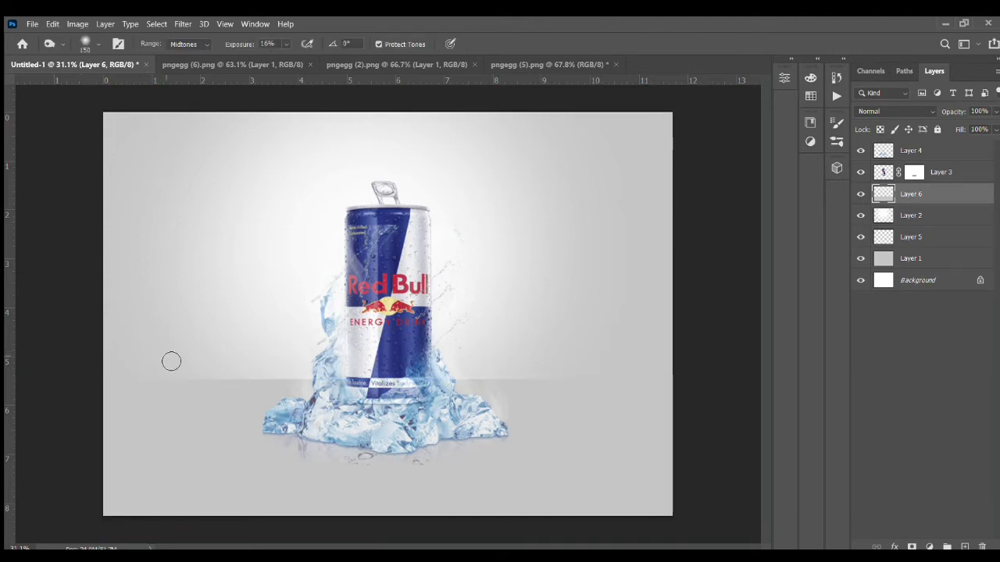
key("bracketright")
key("bracketright")
key("bracketright")
key("bracketright")
key("bracketright")
key("bracketright")
key("bracketright")
key("bracketright")
key("bracketright")
key("bracketright")
key("bracketright")
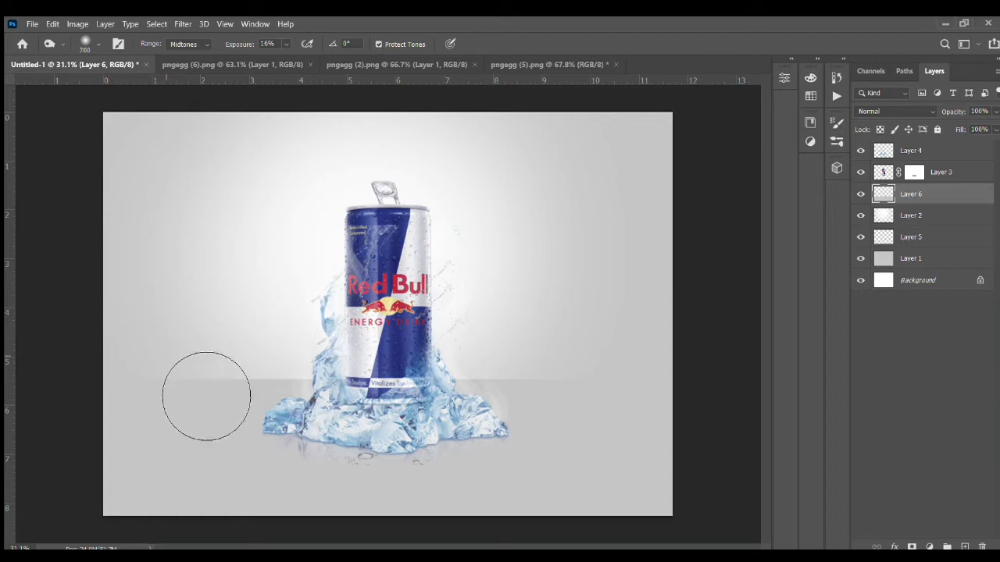
key("bracketright")
key("bracketright")
key("bracketright")
key("bracketright")
key("bracketright")
key("bracketright")
key("bracketright")
key("bracketright")
key("bracketright")
key("bracketright")
left_click_drag(288, 51, 287, 77)
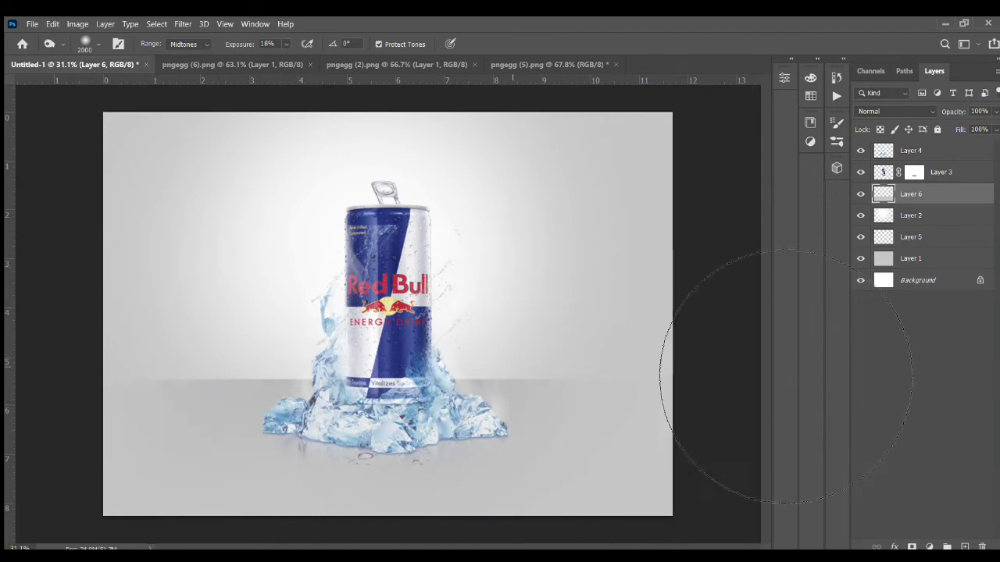
mouse_move(128, 485)
left_mouse_down()
mouse_move(286, 453)
mouse_move(221, 505)
mouse_move(349, 450)
mouse_move(573, 528)
mouse_move(552, 561)
mouse_move(467, 460)
mouse_move(131, 546)
left_mouse_up()
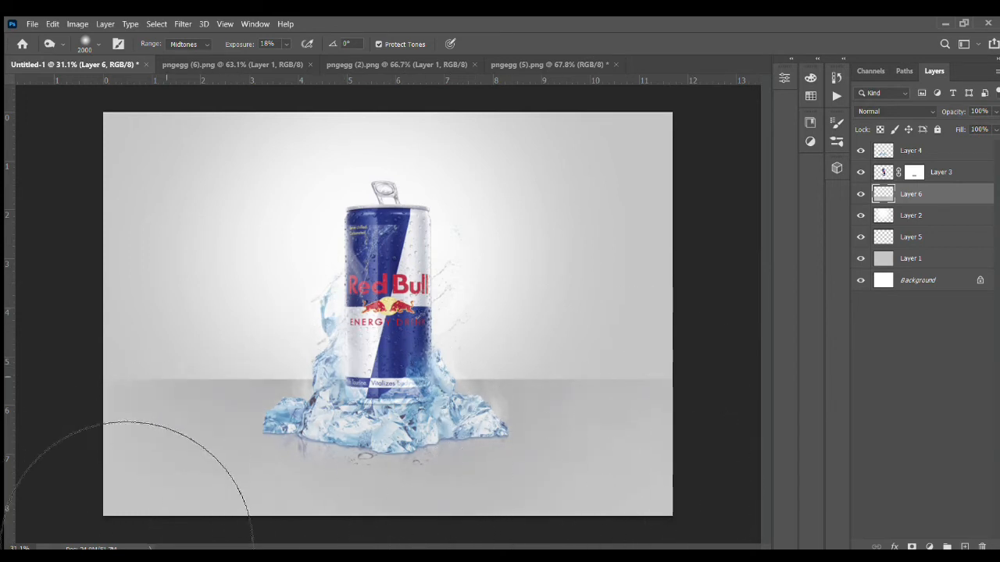
Burn the grey backdrop on Layer 1 with the 2000 px brush and undo the last strokes beside the can
key("v")
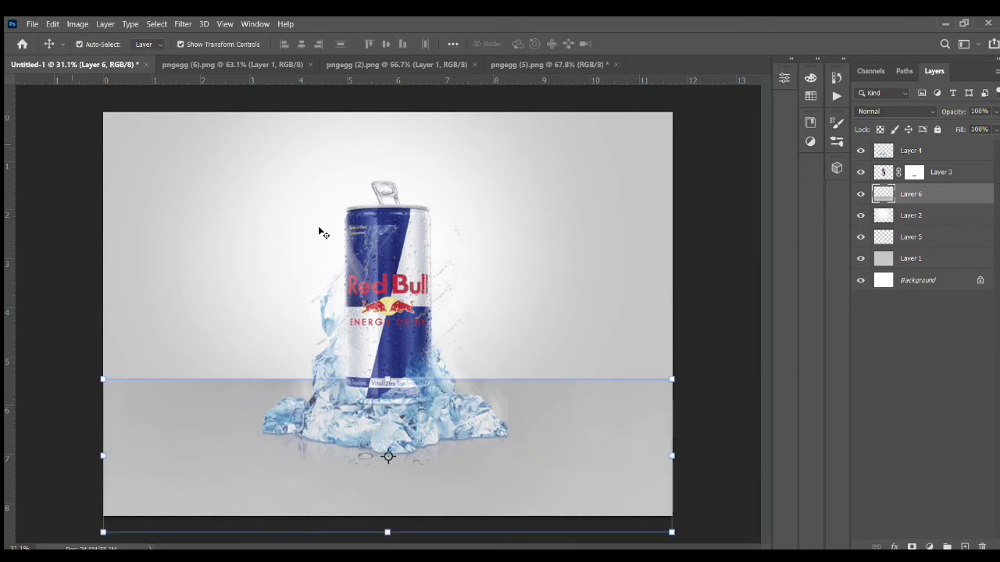
left_click(642, 137)
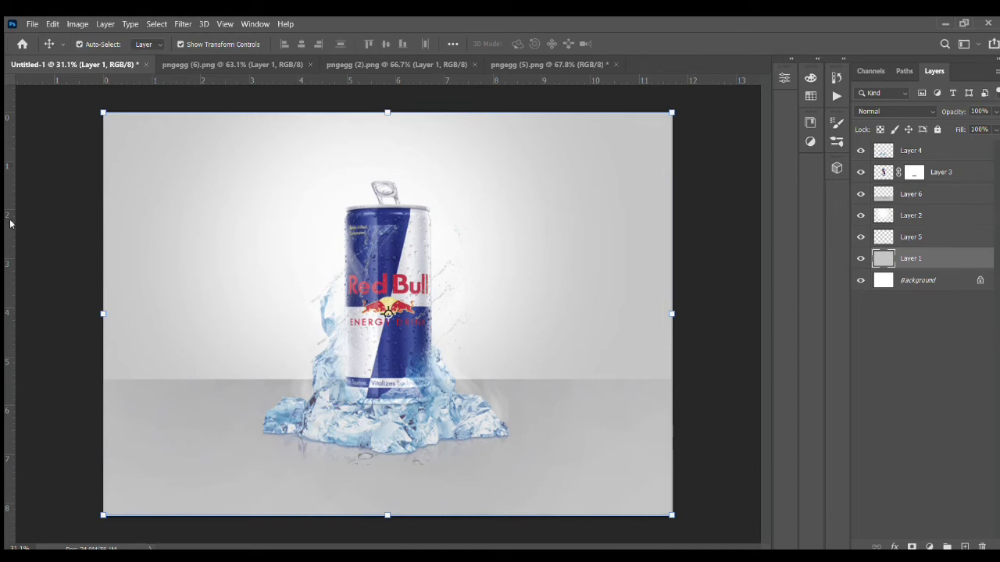
key("o")
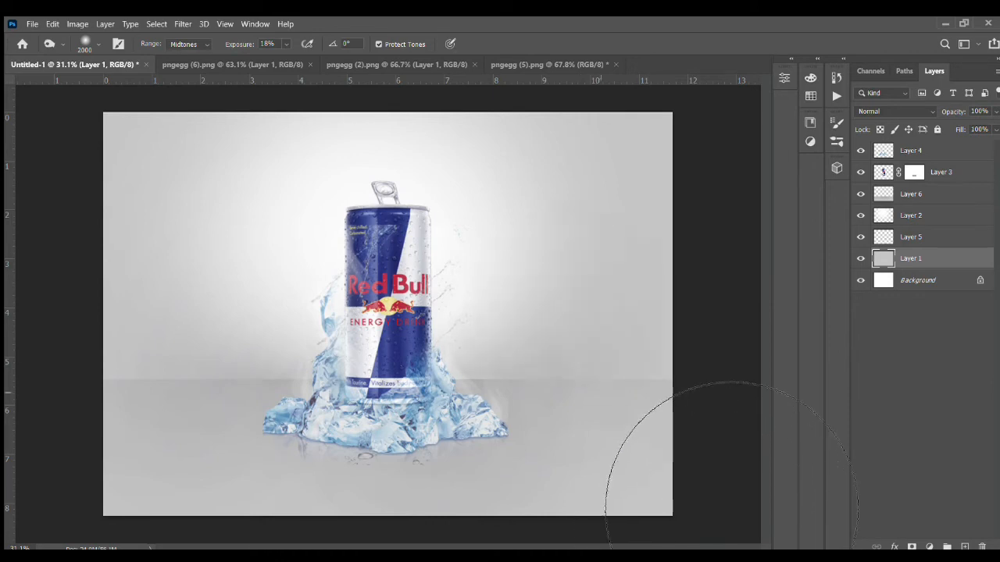
mouse_move(732, 509)
left_mouse_down()
mouse_move(791, 466)
mouse_move(734, 435)
mouse_move(751, 456)
mouse_move(674, 454)
mouse_move(606, 476)
mouse_move(613, 495)
mouse_move(573, 508)
left_mouse_up()
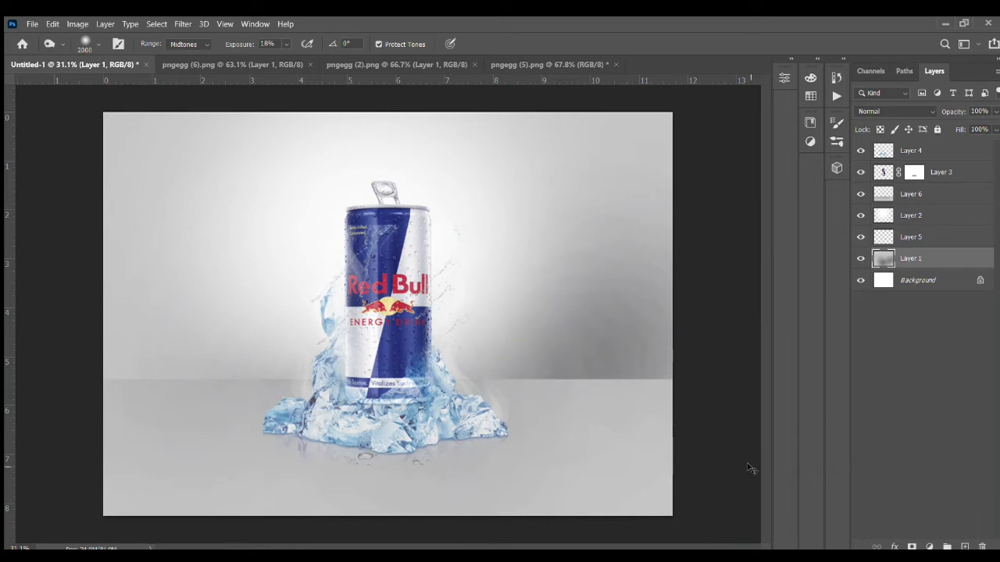
key("ctrl+z")
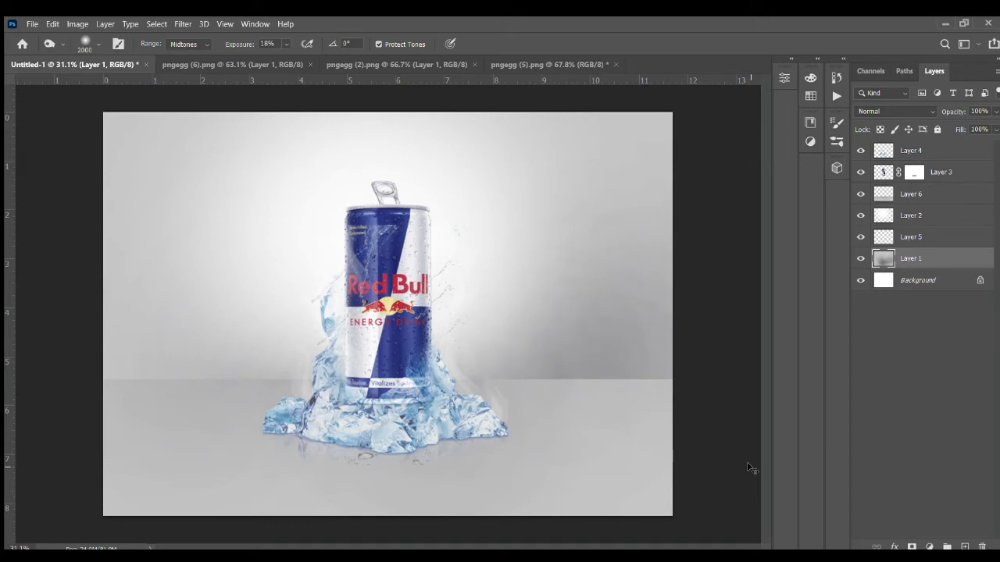
key("ctrl+z")
key("ctrl+z")
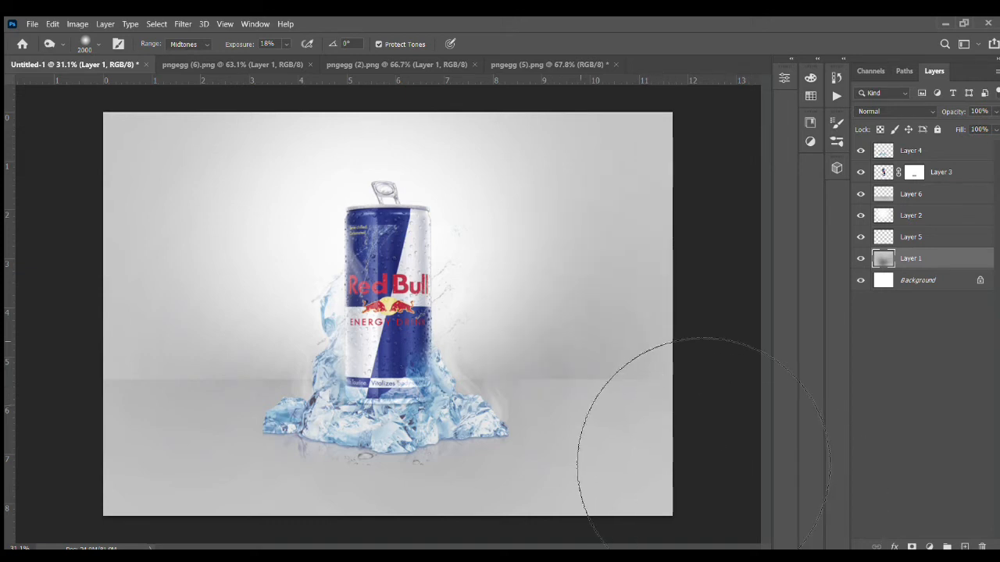
Reduce the Burn brush to 800 px and darken Layer 1's backdrop along the floor's horizon on both sides of the can
key("bracketleft")
key("bracketleft")
key("bracketleft")
key("bracketleft")
key("bracketleft")
key("bracketleft")
key("bracketleft")
key("bracketleft")
key("bracketleft")
key("bracketleft")
key("bracketleft")
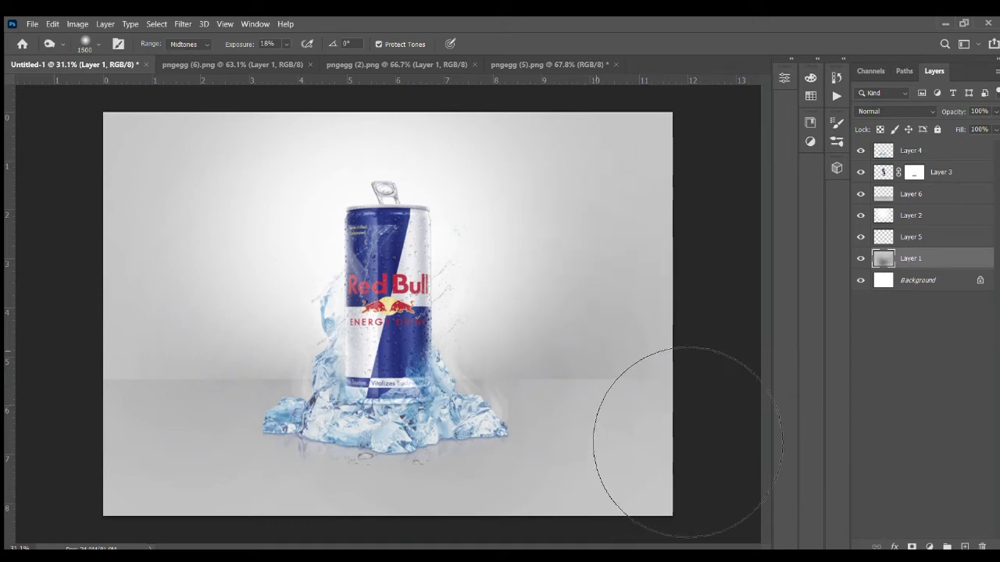
key("bracketleft")
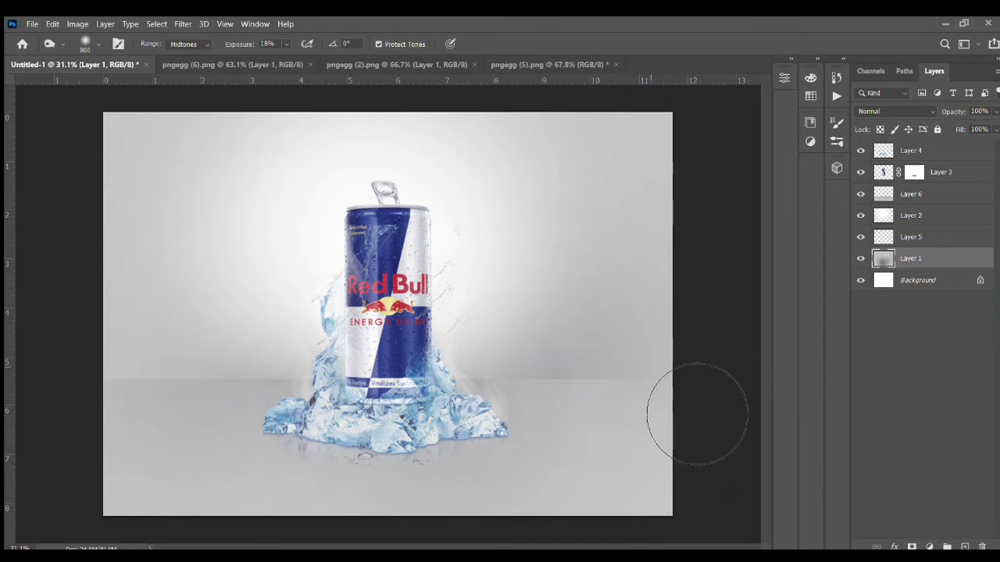
mouse_move(543, 429)
left_mouse_down()
mouse_move(81, 418)
mouse_move(124, 490)
mouse_move(267, 518)
mouse_move(147, 394)
mouse_move(167, 414)
left_mouse_up()
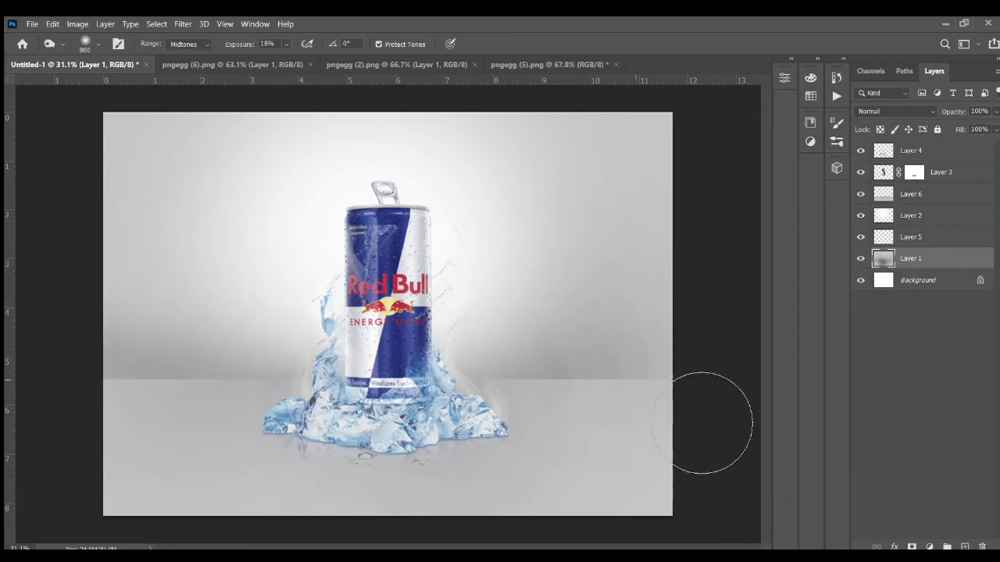
Soften the burned shading above the horizon on Layer 1 with a 1400 px Burn brush at 4% exposure
key("bracketright")
key("bracketright")
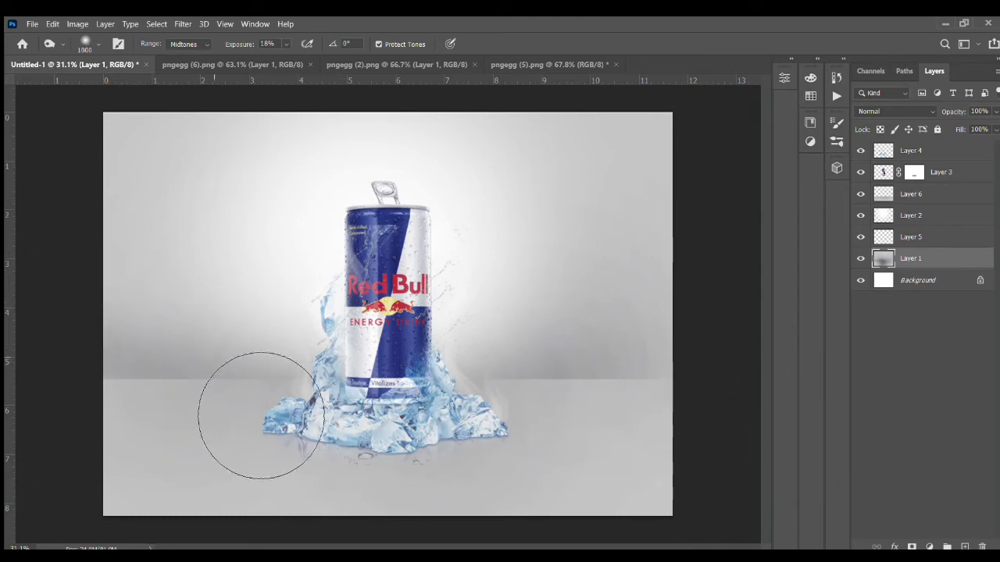
key("bracketright")
key("bracketright")
key("bracketright")
key("bracketright")
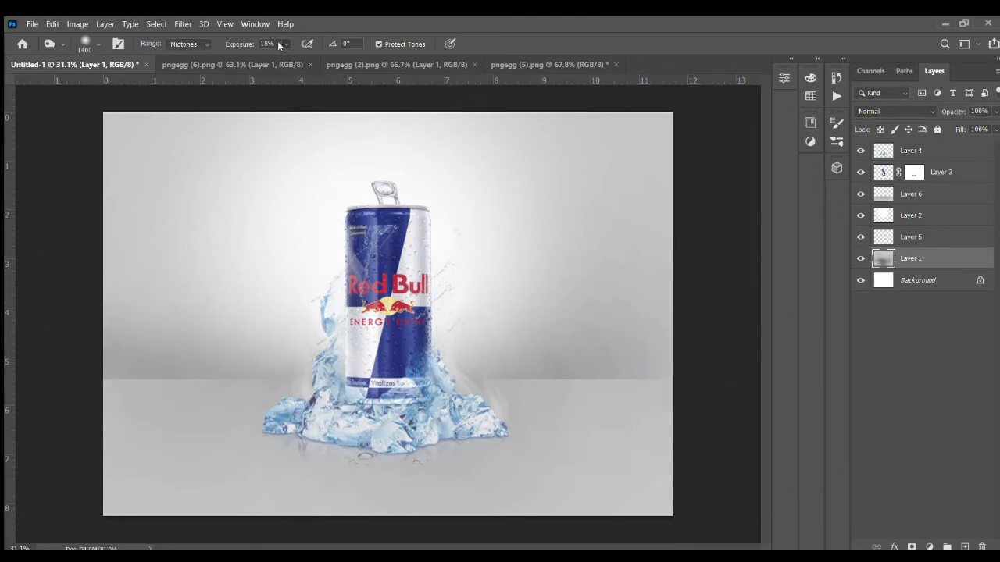
left_click(276, 56)
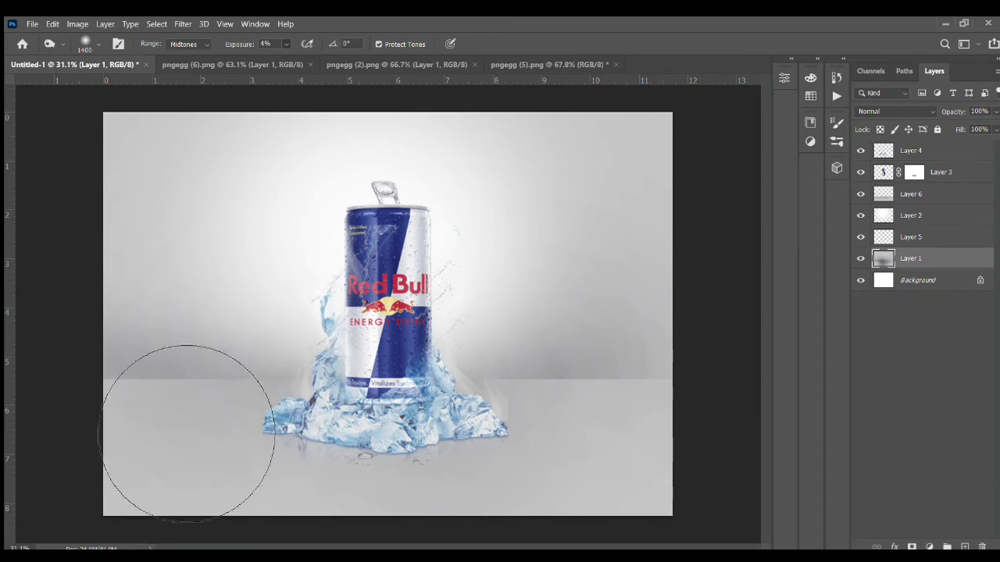
mouse_move(203, 417)
left_mouse_down()
mouse_move(623, 429)
mouse_move(733, 382)
mouse_move(740, 443)
mouse_move(707, 439)
mouse_move(725, 439)
mouse_move(696, 561)
left_mouse_up()
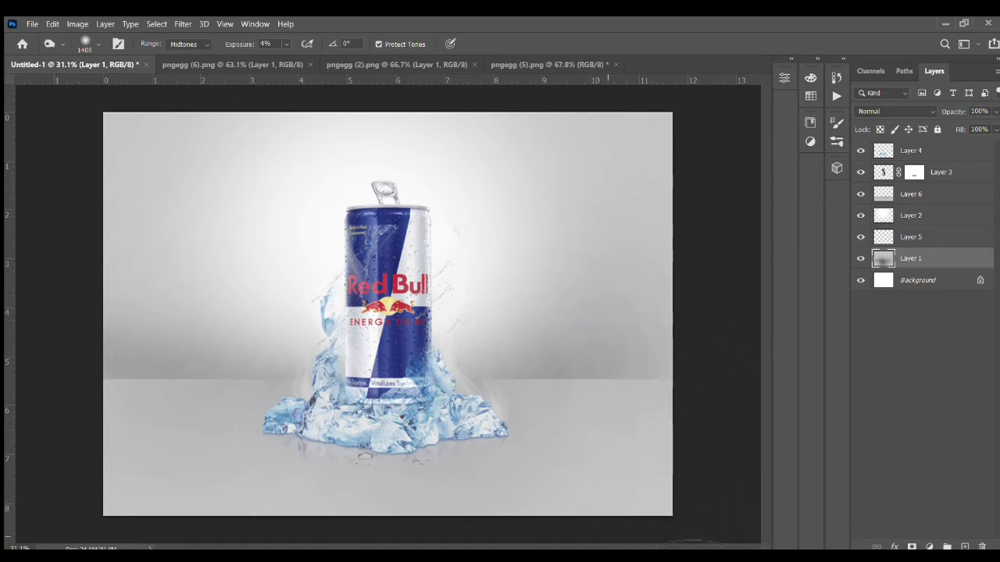
mouse_move(462, 389)
left_mouse_down()
mouse_move(395, 377)
mouse_move(422, 380)
mouse_move(498, 435)
left_mouse_up()
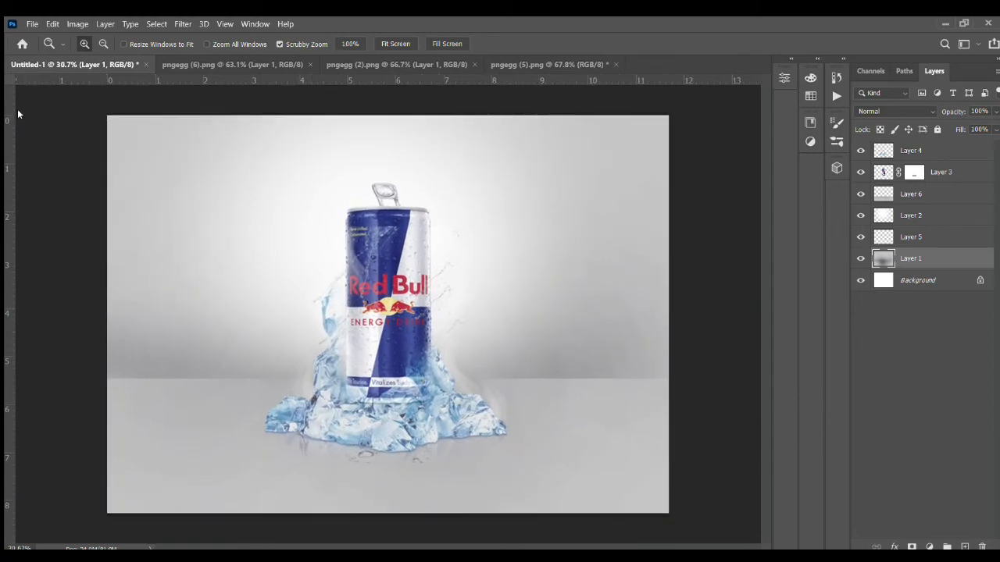
Shift the ice on Layer 4 slightly up and to the right over the can's base, and raise its opacity to 100%
key("v")
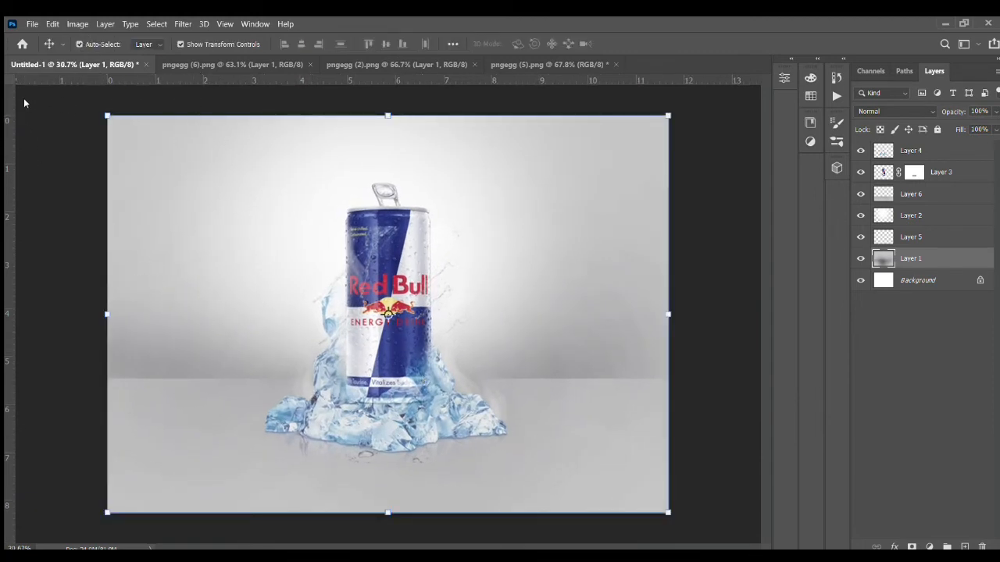
left_click(61, 130)
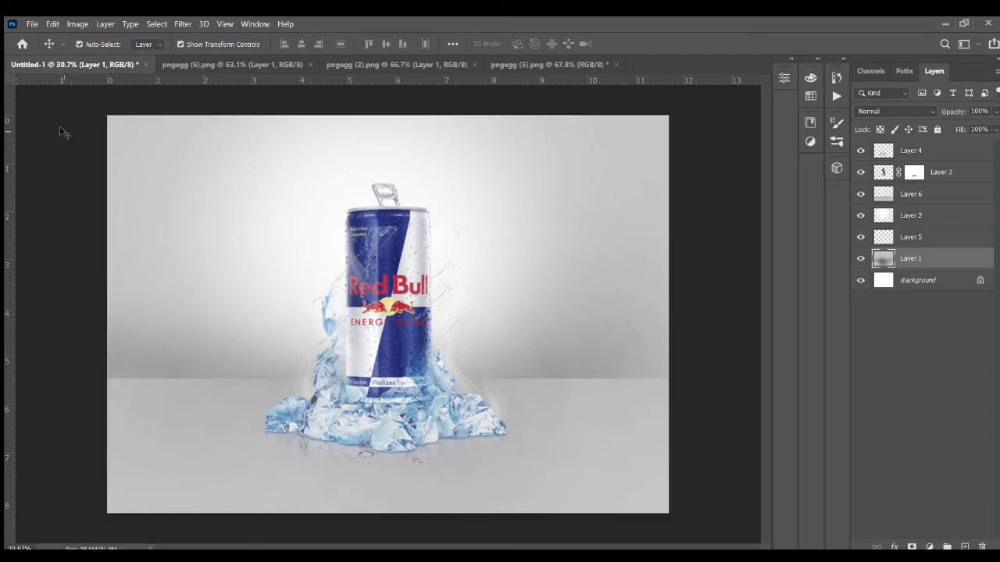
left_click(353, 425)
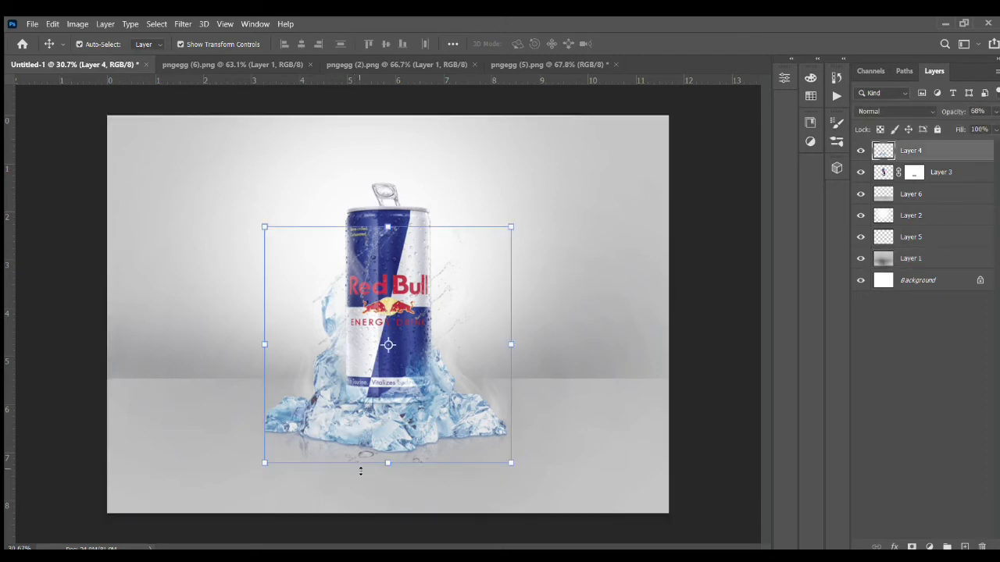
left_click_drag(363, 435, 370, 425)
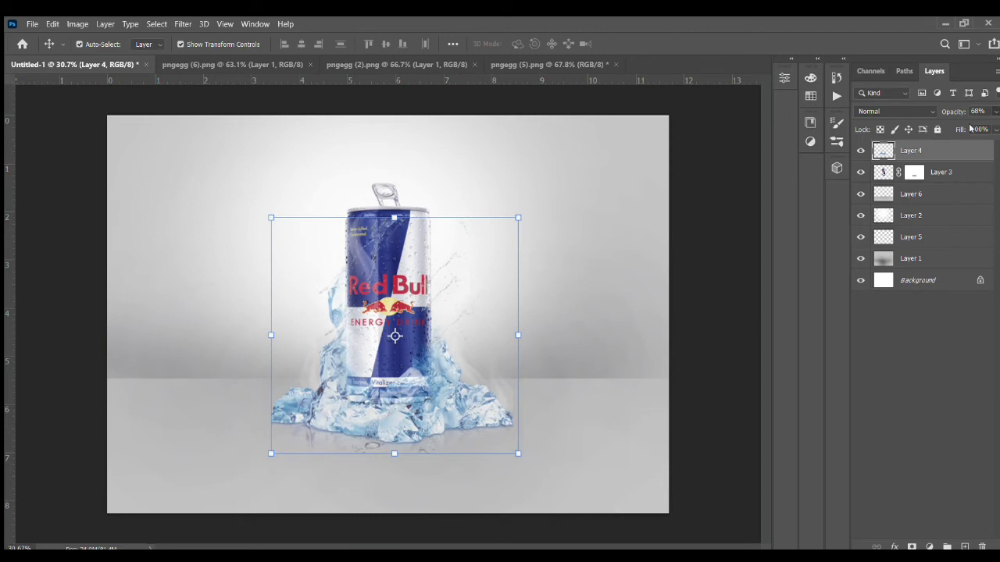
left_click(714, 335)
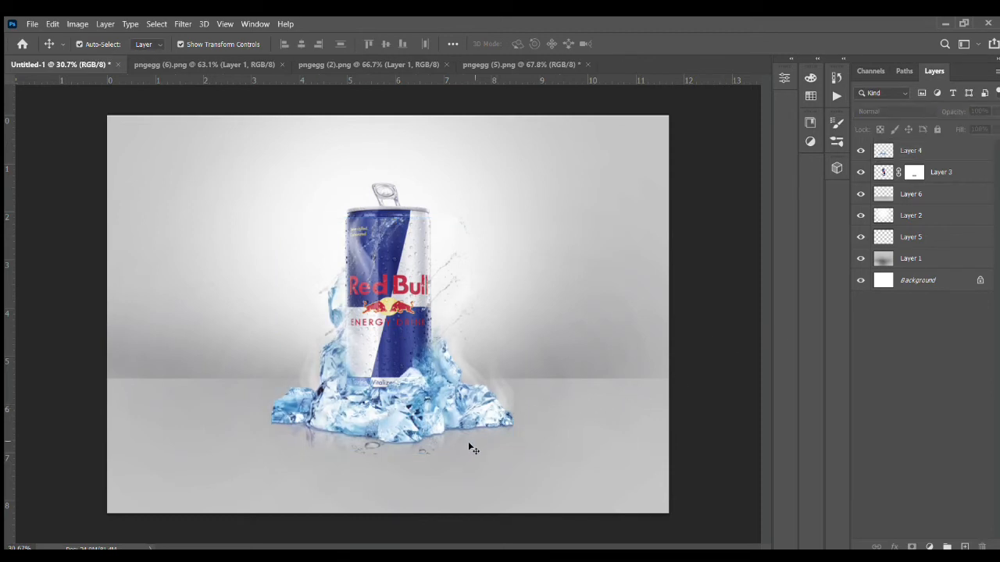
Lighten the floor on Layer 6 below and beside the ice with a 400 px Dodge brush at 12% exposure
key("z")
left_click_drag(416, 398, 433, 390)
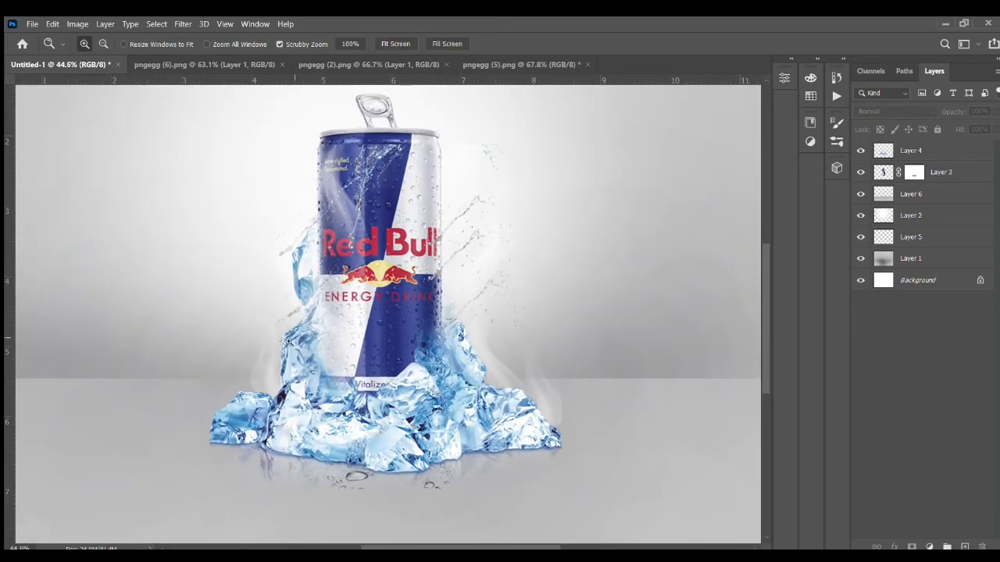
left_click_drag(289, 341, 268, 356)
key("v")
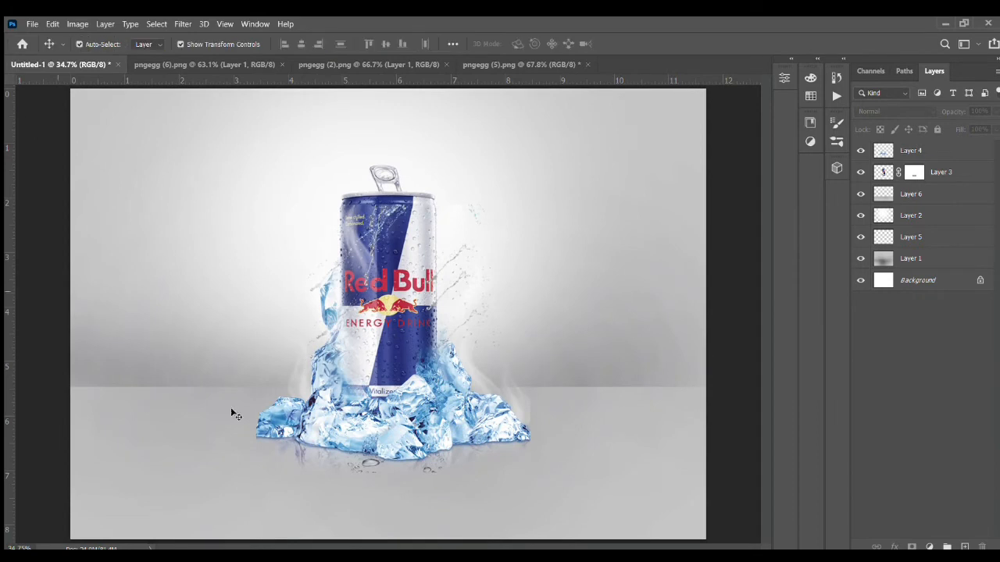
left_click(469, 508)
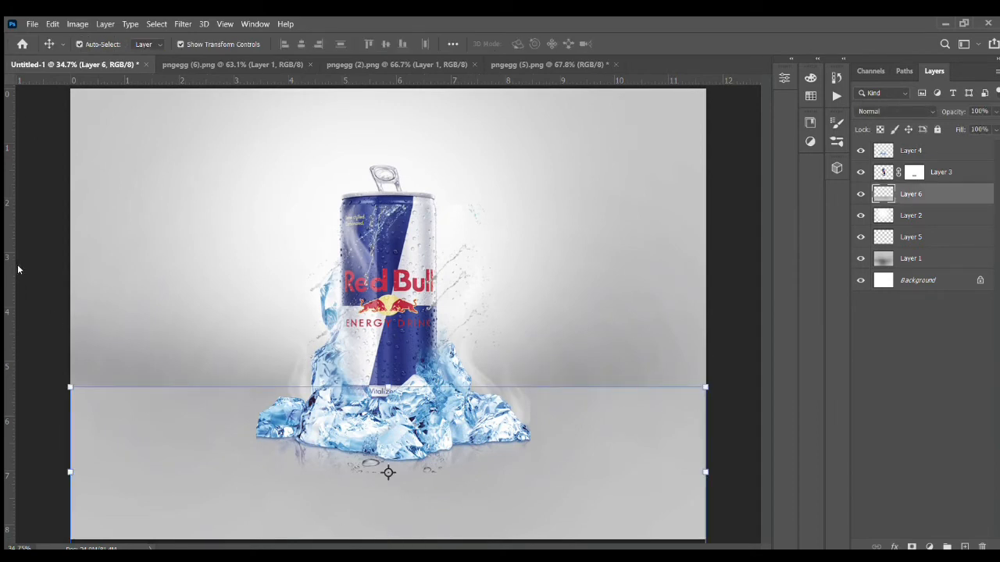
key("o")
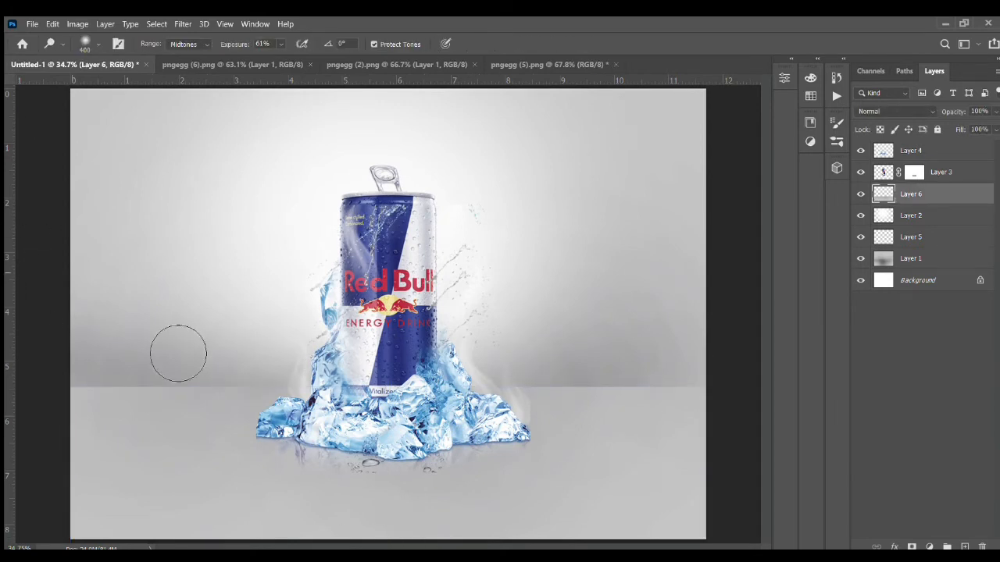
left_click_drag(285, 461, 380, 495)
key("1")
key("2")
mouse_move(302, 451)
left_mouse_down()
mouse_move(325, 478)
mouse_move(286, 445)
mouse_move(307, 471)
mouse_move(343, 472)
mouse_move(306, 453)
mouse_move(340, 480)
mouse_move(487, 496)
mouse_move(541, 473)
mouse_move(555, 451)
mouse_move(511, 497)
mouse_move(547, 455)
mouse_move(530, 469)
mouse_move(482, 471)
mouse_move(501, 453)
mouse_move(414, 503)
mouse_move(471, 493)
mouse_move(464, 509)
mouse_move(421, 522)
mouse_move(295, 511)
mouse_move(280, 491)
mouse_move(553, 483)
left_mouse_up()
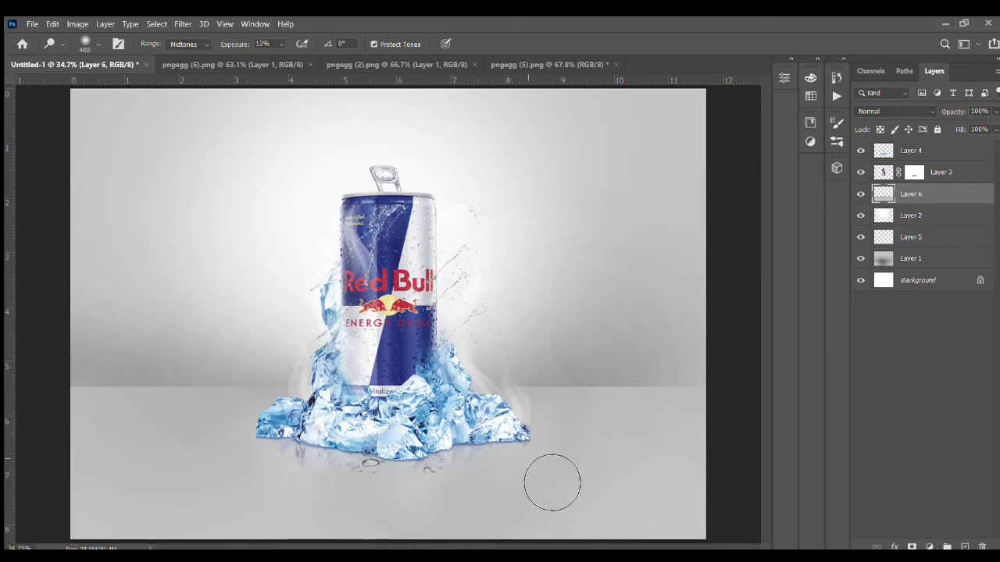
mouse_move(498, 504)
left_mouse_down()
mouse_move(375, 514)
mouse_move(450, 482)
mouse_move(290, 471)
mouse_move(301, 435)
mouse_move(282, 442)
mouse_move(282, 489)
mouse_move(273, 490)
mouse_move(298, 484)
mouse_move(462, 519)
left_mouse_up()
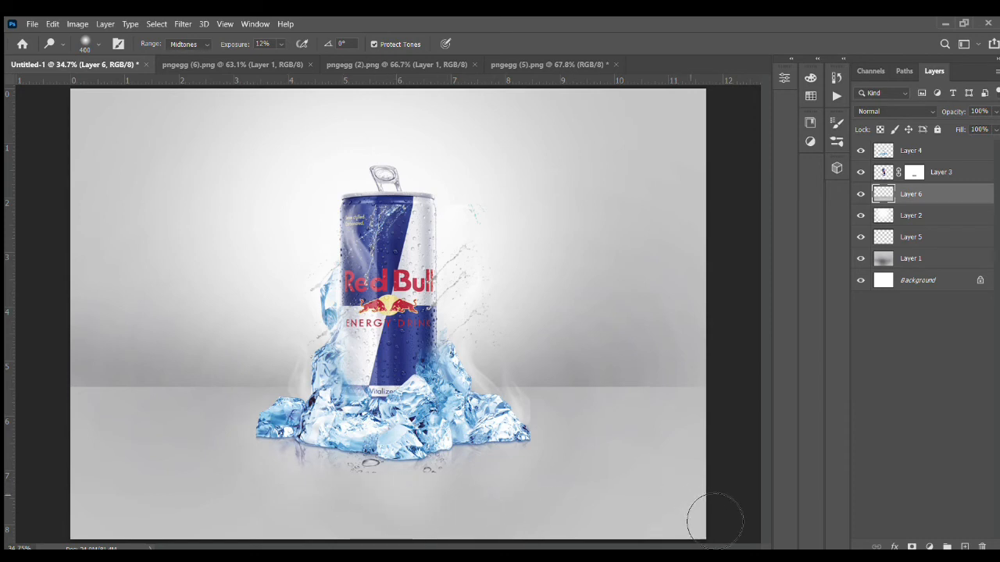
Dodge the front part of the floor across its full width with a 600 px brush
left_click_drag(328, 503, 317, 504)
mouse_move(462, 533)
left_mouse_down()
mouse_move(353, 522)
mouse_move(141, 541)
left_mouse_up()
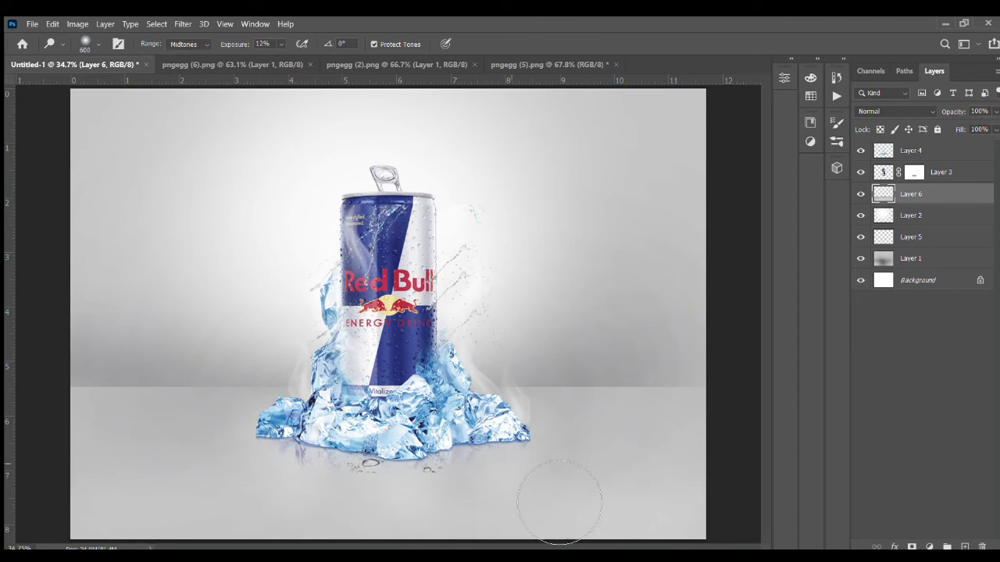
left_click_drag(727, 496, 144, 500)
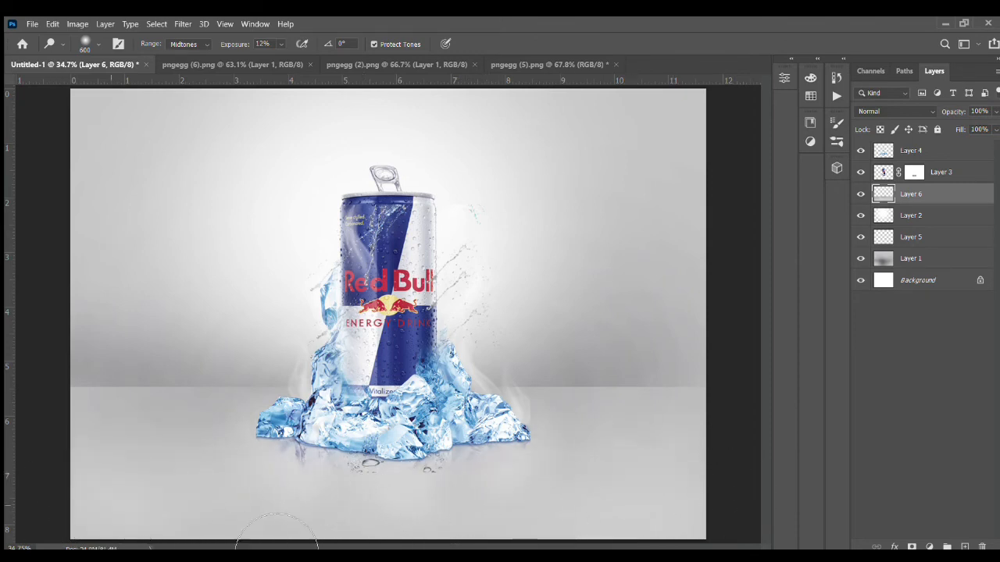
Add a layer mask to the ice on Layer 4
key("z")
mouse_move(408, 414)
left_mouse_down()
mouse_move(316, 416)
mouse_move(389, 416)
mouse_move(373, 333)
mouse_move(430, 342)
mouse_move(360, 357)
left_mouse_up()
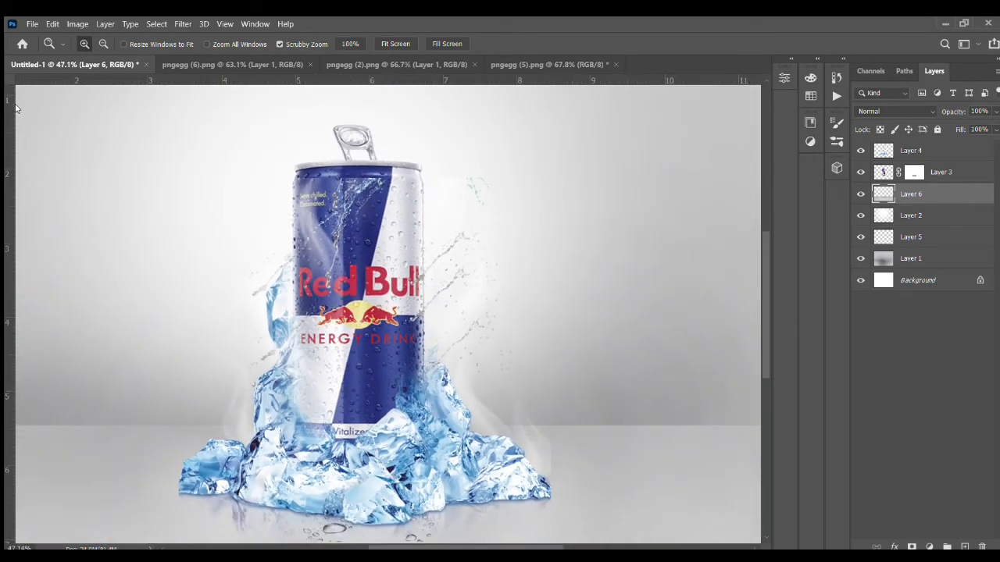
key("v")
left_click(375, 459)
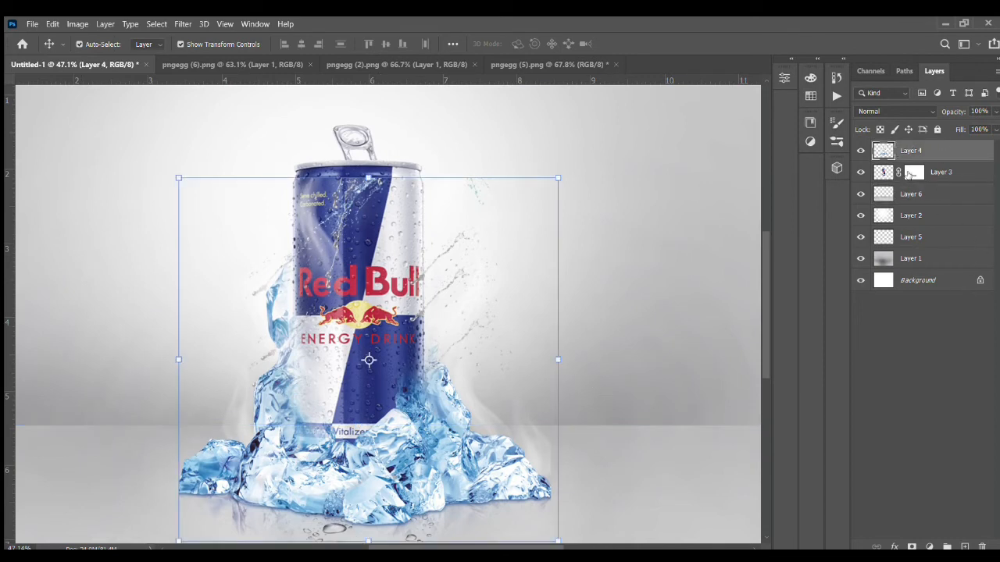
left_click(913, 545)
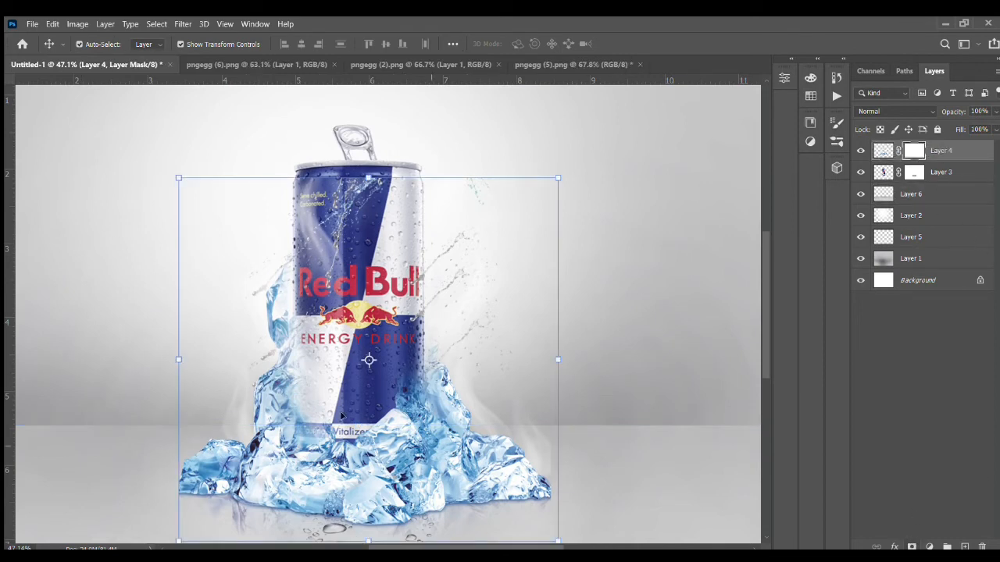
Mask out the water splashes covering the can on Layer 4 with a soft 500 px brush at 52% opacity and 48% flow
key("b")
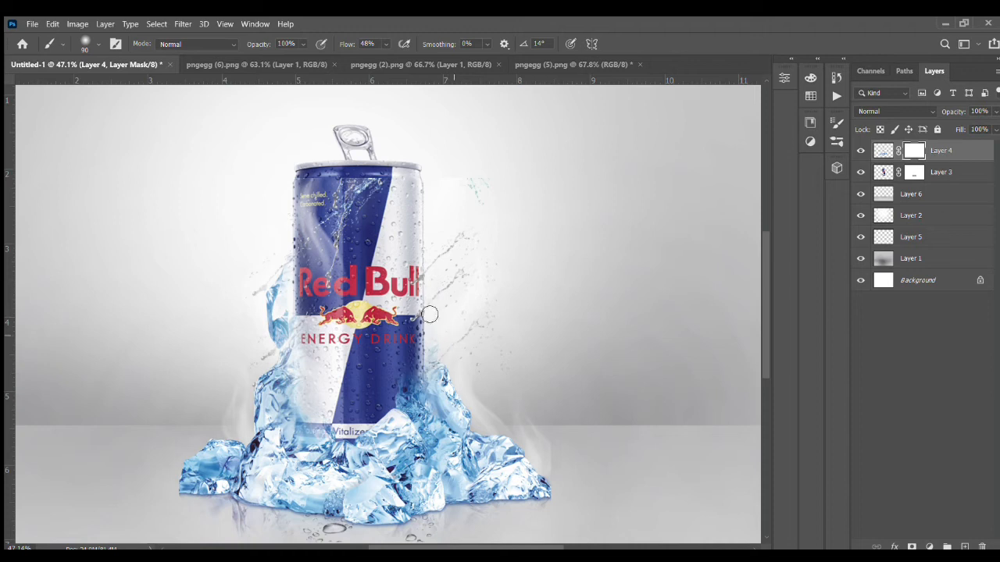
key("bracketright")
key("bracketright")
key("bracketright")
key("bracketright")
key("bracketright")
scroll(464, 398, "up", 2)
scroll(461, 394, "up", 2)
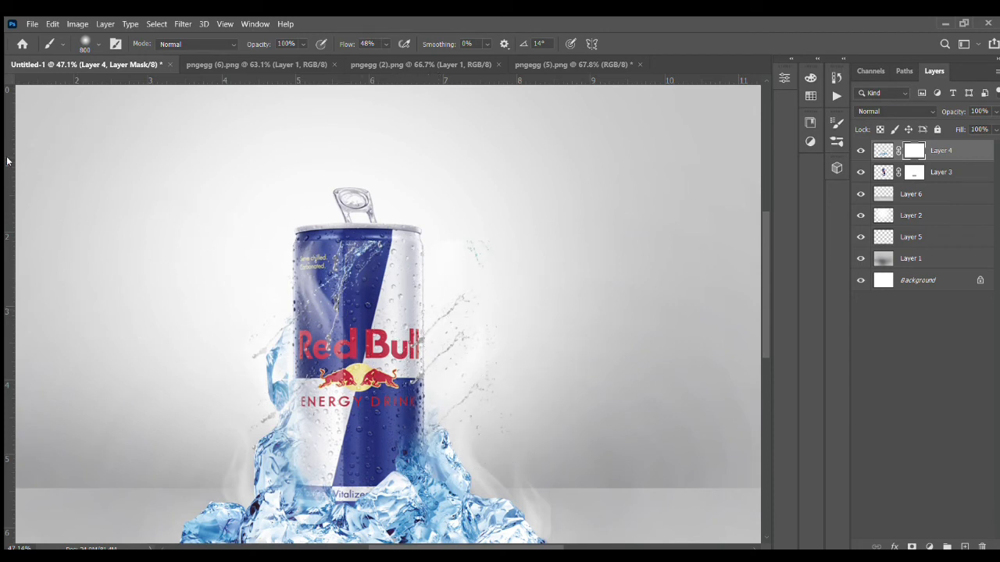
left_click(285, 52)
key("bracketleft")
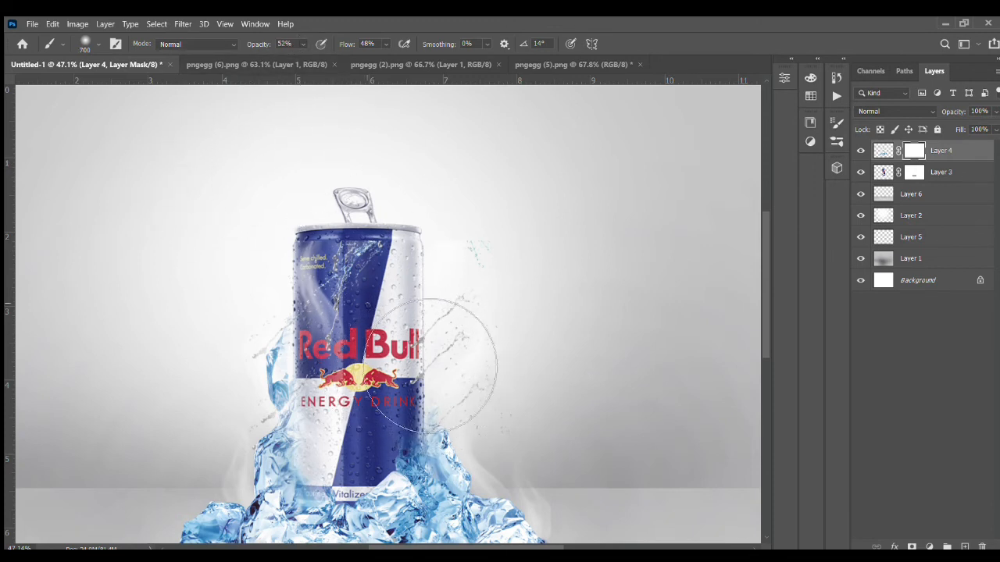
key("bracketleft")
key("bracketleft")
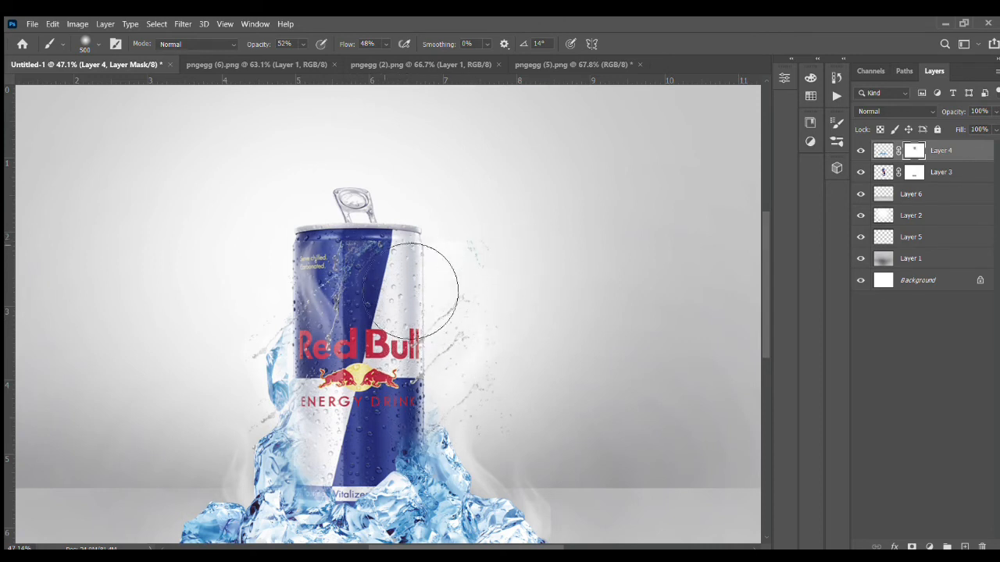
mouse_move(410, 290)
left_mouse_down()
mouse_move(344, 285)
mouse_move(336, 313)
mouse_move(329, 300)
mouse_move(360, 321)
mouse_move(386, 383)
left_mouse_up()
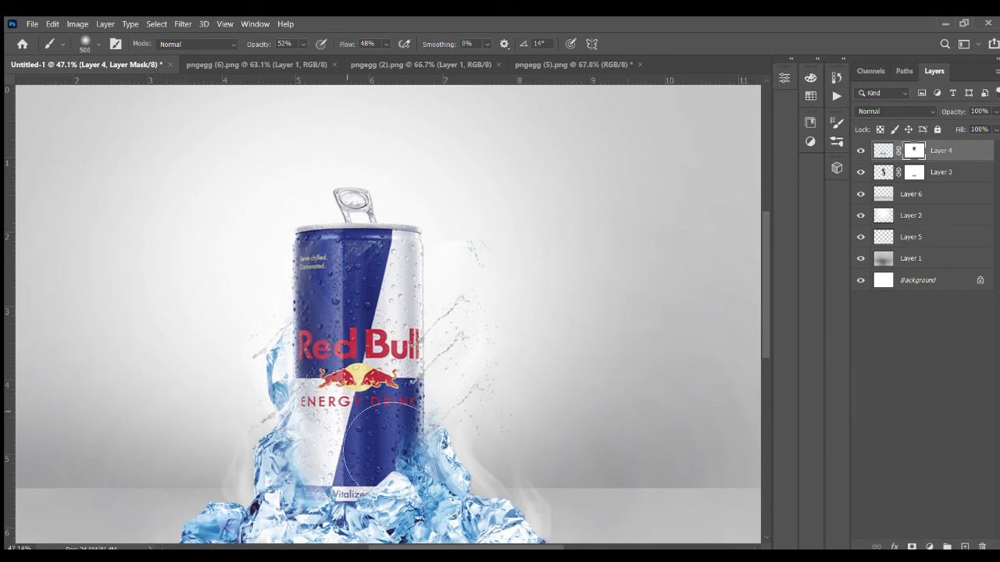
left_click_drag(410, 449, 406, 405)
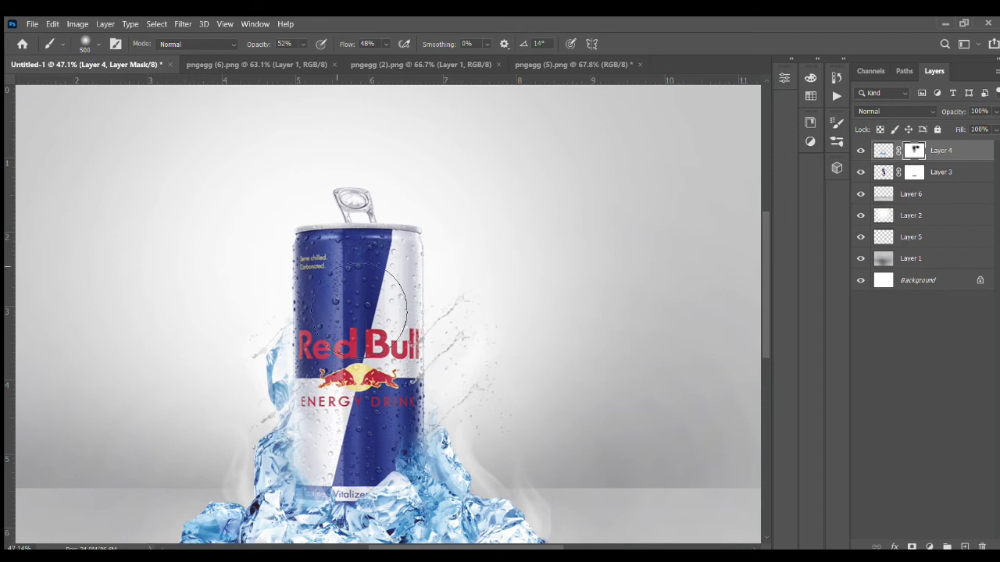
key("bracketleft")
key("bracketleft")
key("bracketleft")
key("bracketleft")
key("bracketleft")
key("bracketleft")
Bring the Red Bull logo from pngegg (5).png into the Untitled-1 composition, near the upper-right corner of the backdrop
key("z")
mouse_move(341, 400)
left_mouse_down()
mouse_move(322, 412)
mouse_move(310, 460)
left_mouse_up()
left_click_drag(379, 408, 383, 446)
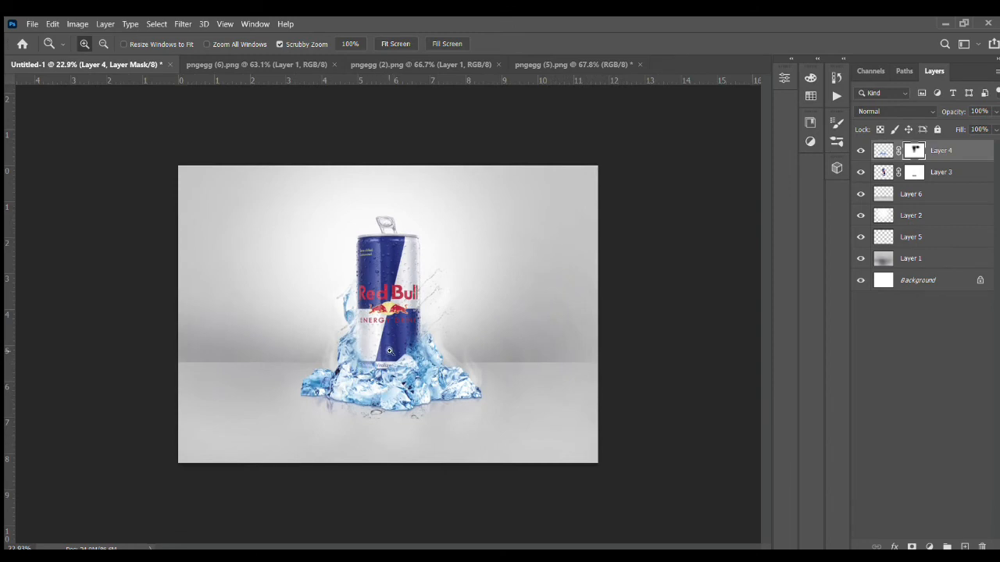
left_click_drag(391, 350, 391, 405)
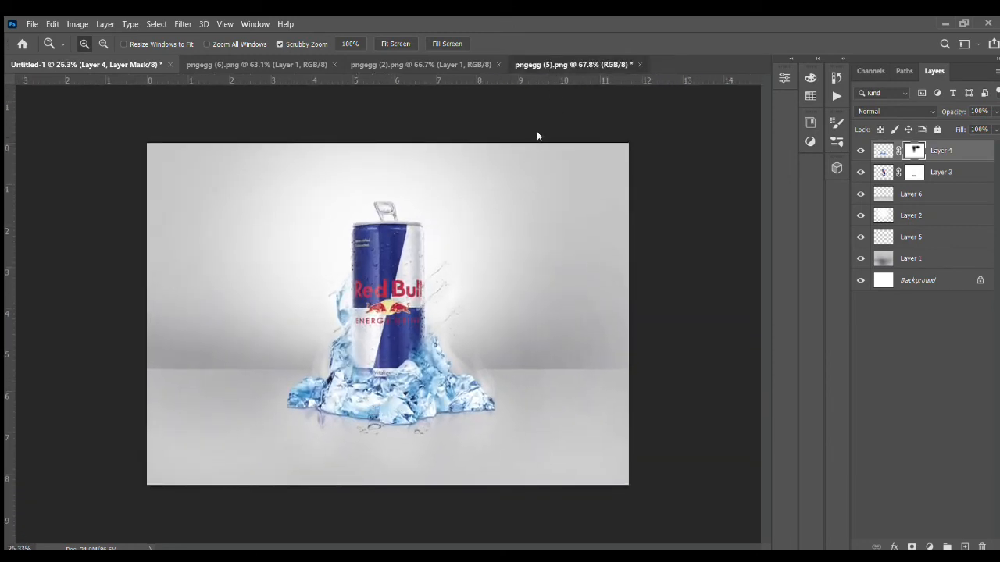
key("v")
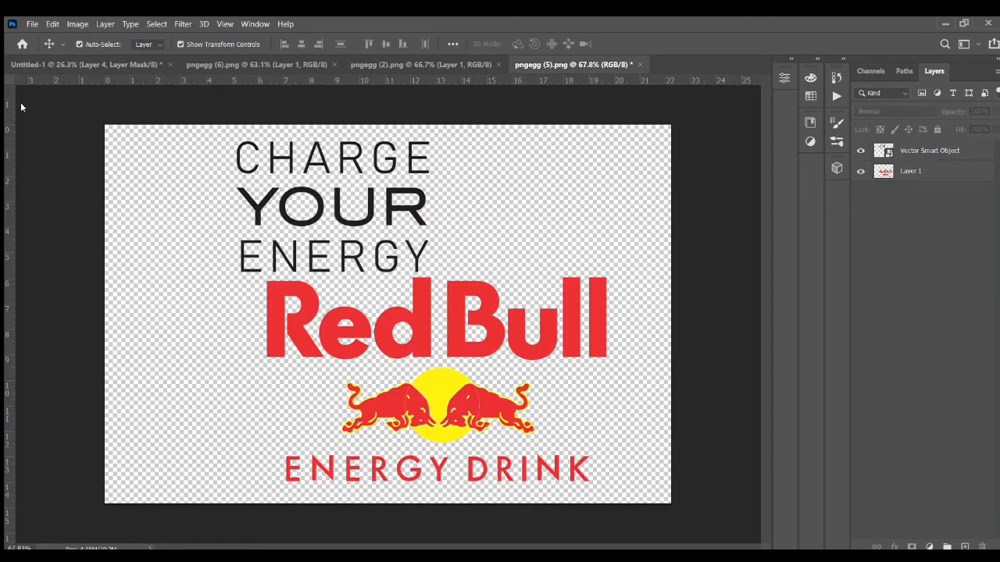
left_click_drag(309, 295, 592, 197)
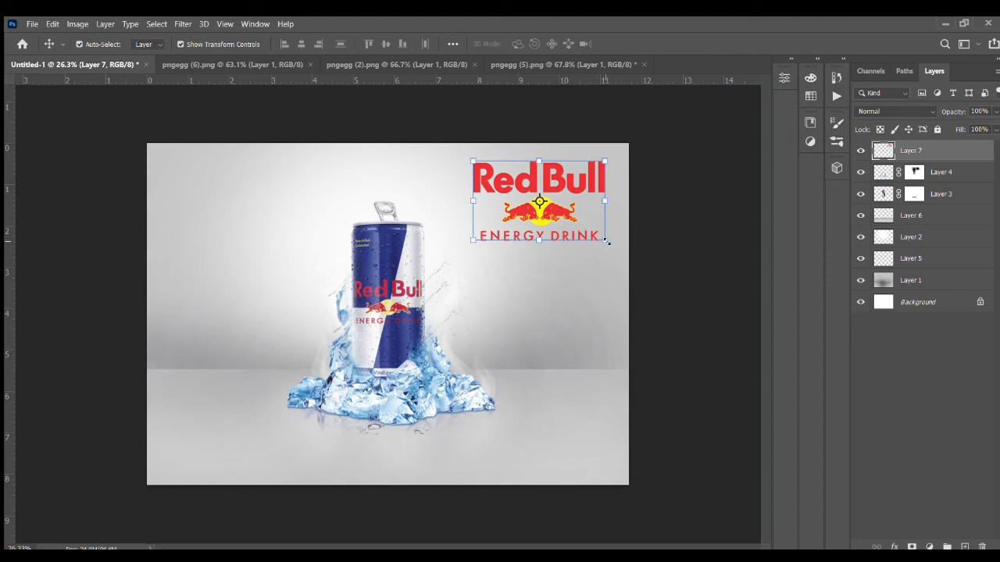
Scale the Red Bull logo on Layer 7 to 54.86% and move it close to the canvas's upper-right corner
left_click_drag(596, 208, 597, 179)
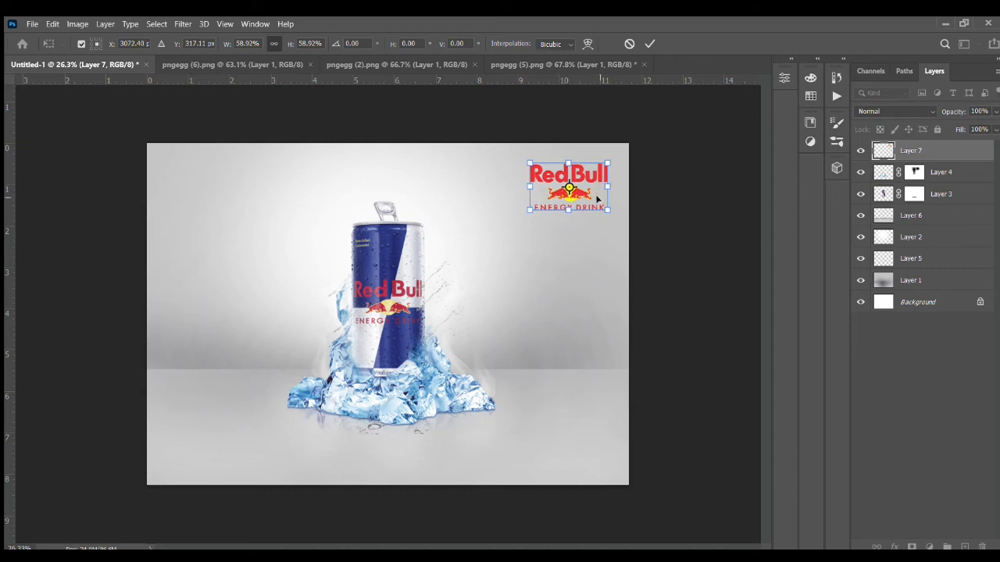
left_click_drag(530, 211, 531, 207)
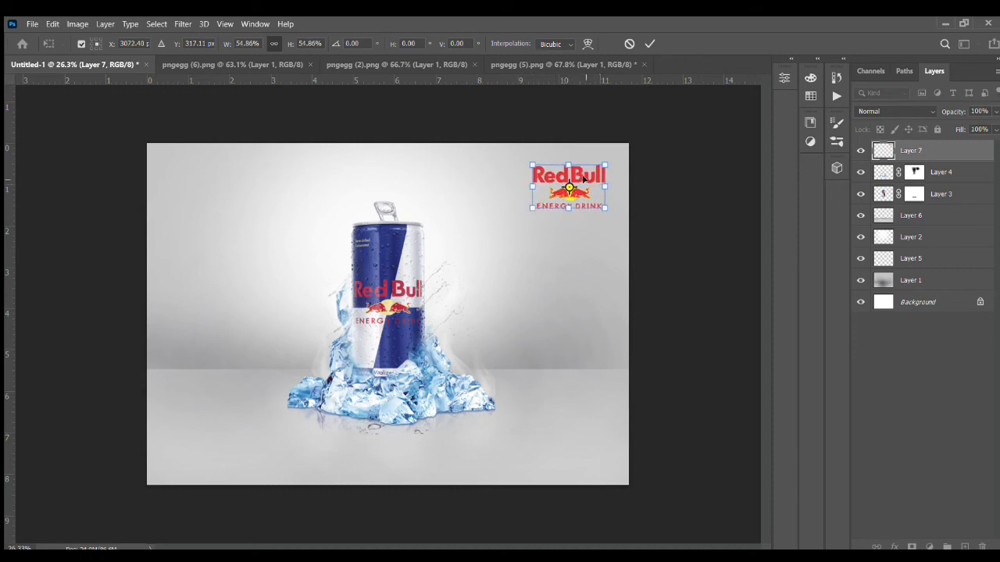
left_click_drag(583, 180, 590, 176)
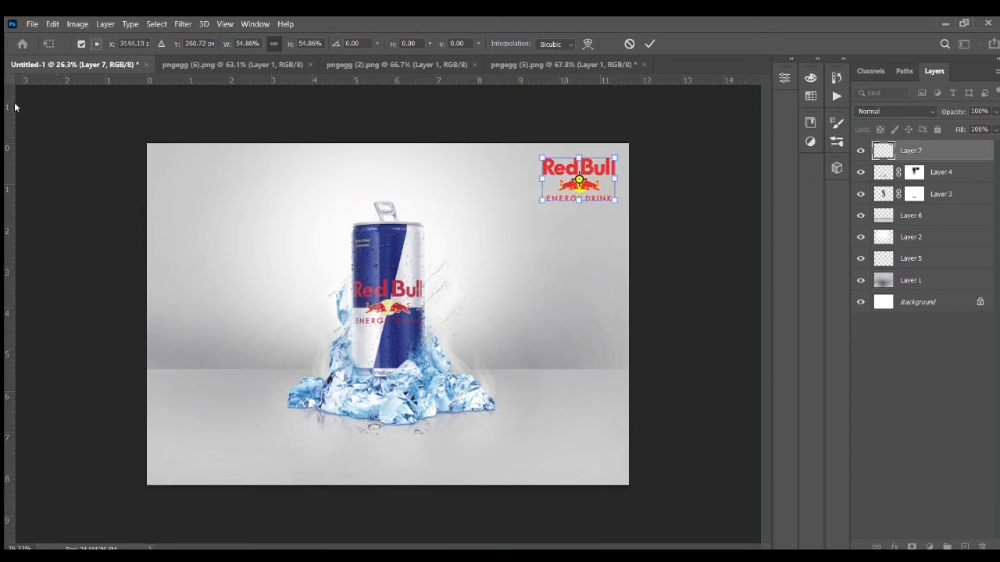
key("Return")
left_click(74, 143)
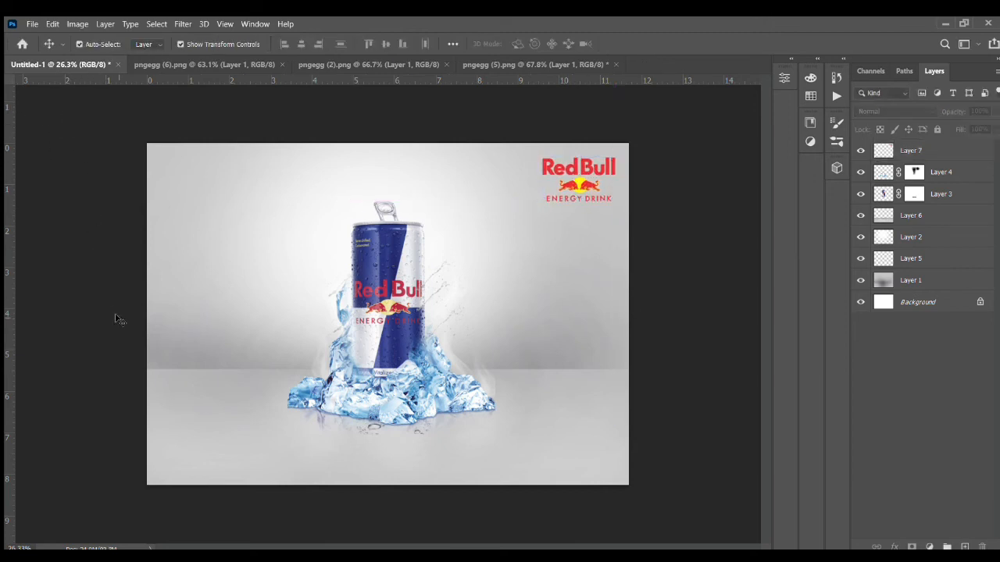
Shift the Red Bull logo slightly inward from the right canvas edge and nudge it to an even corner margin
left_click_drag(594, 171, 579, 176)
key("Up")
key("Up")
key("Up")
key("Up")
key("Up")
key("Up")
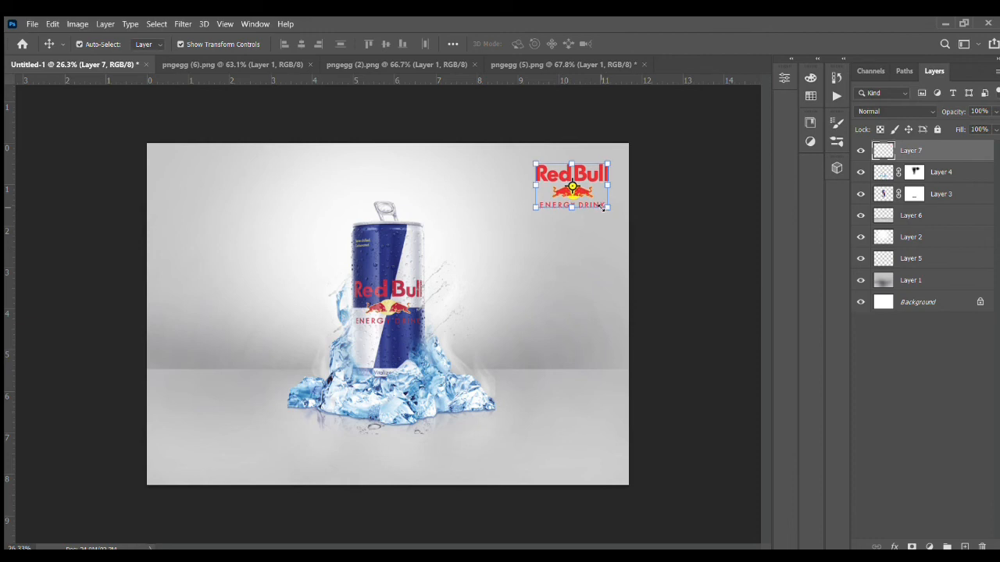
key("Up")
key("Up")
key("Up")
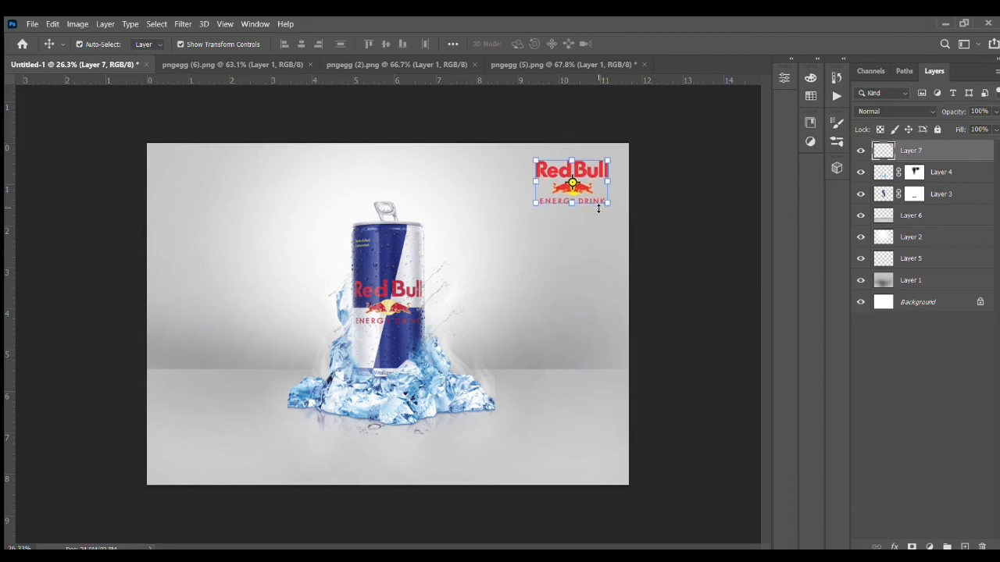
key("Up")
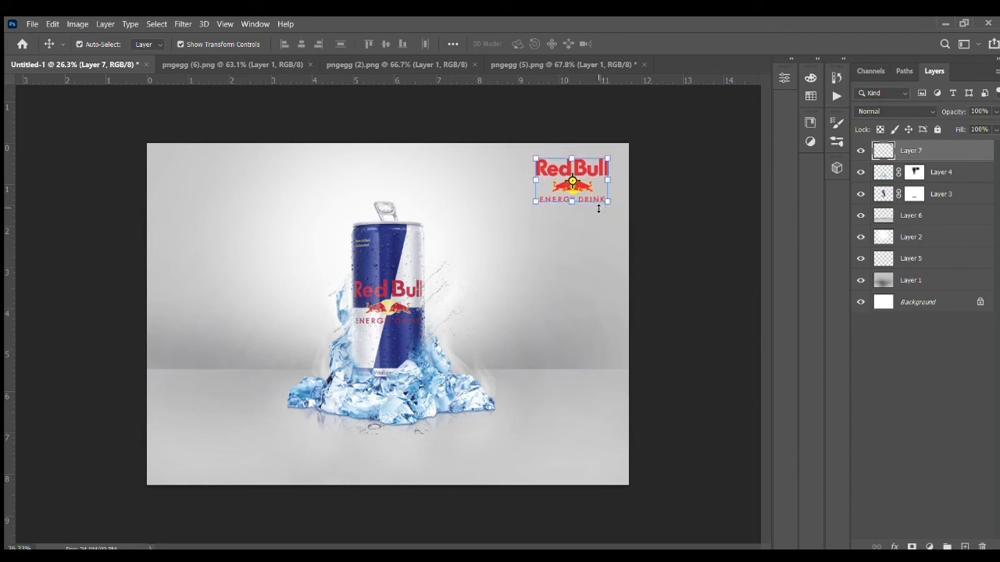
key("Right")
key("Right")
key("Right")
key("Right")
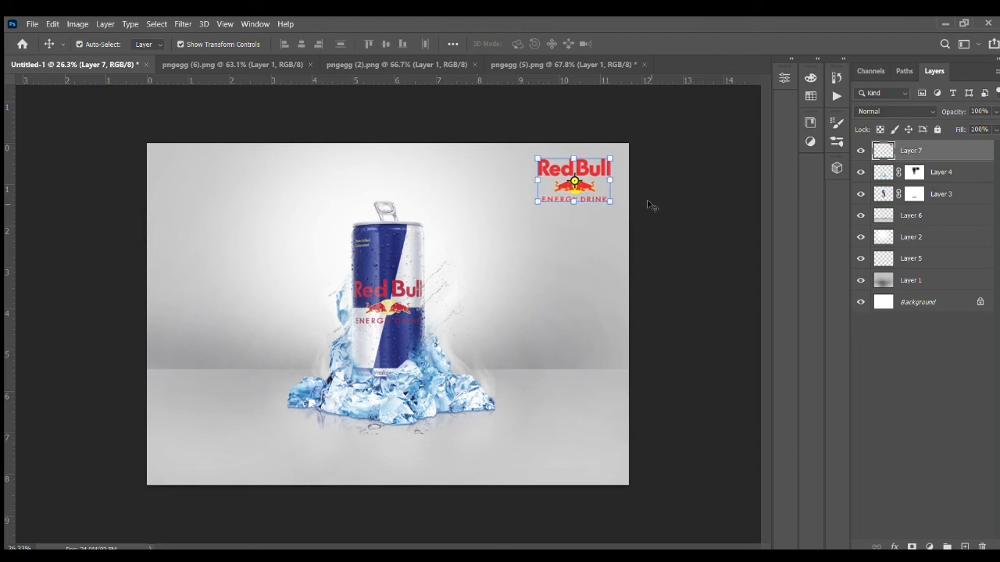
left_click(648, 205)
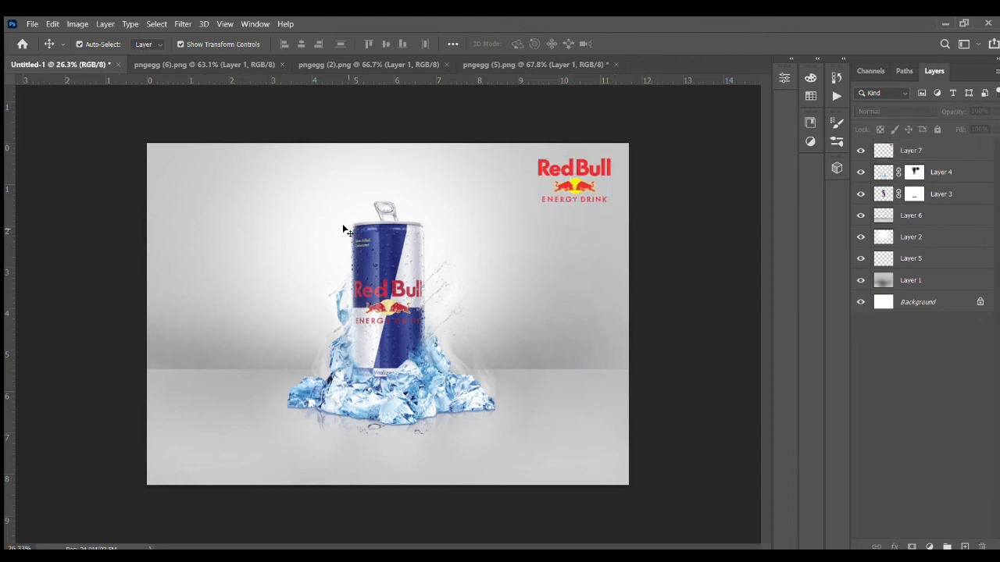
Bring the CHARGE YOUR ENERGY slogan from pngegg (5).png into the Untitled-1 composition, left of the can
left_click(473, 66)
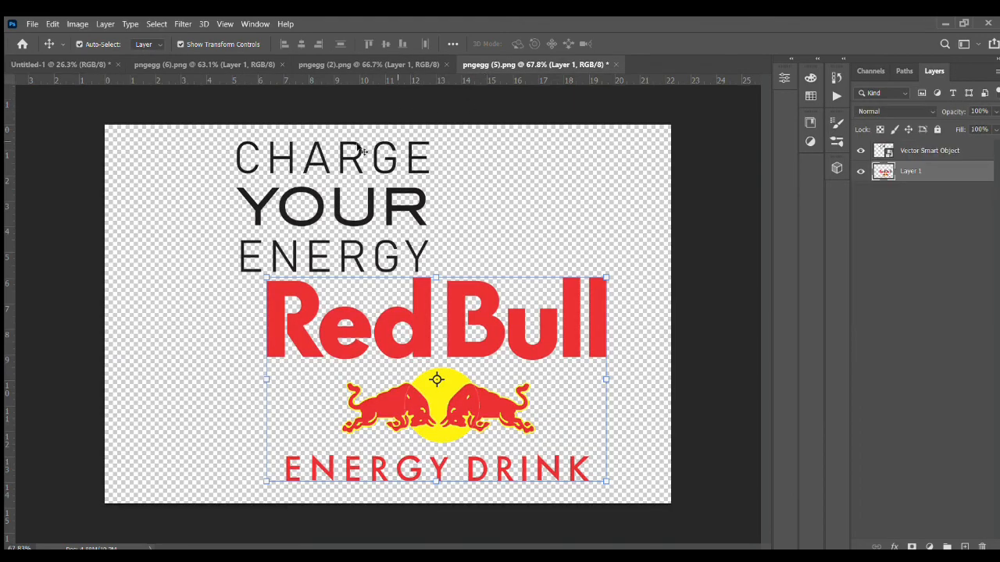
left_click_drag(314, 197, 349, 63)
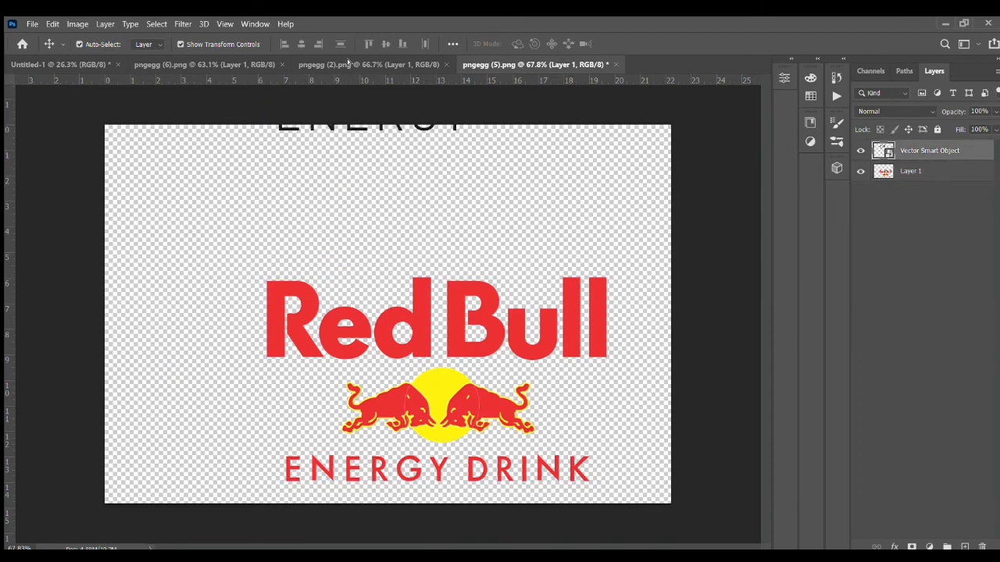
left_click_drag(94, 53, 255, 225)
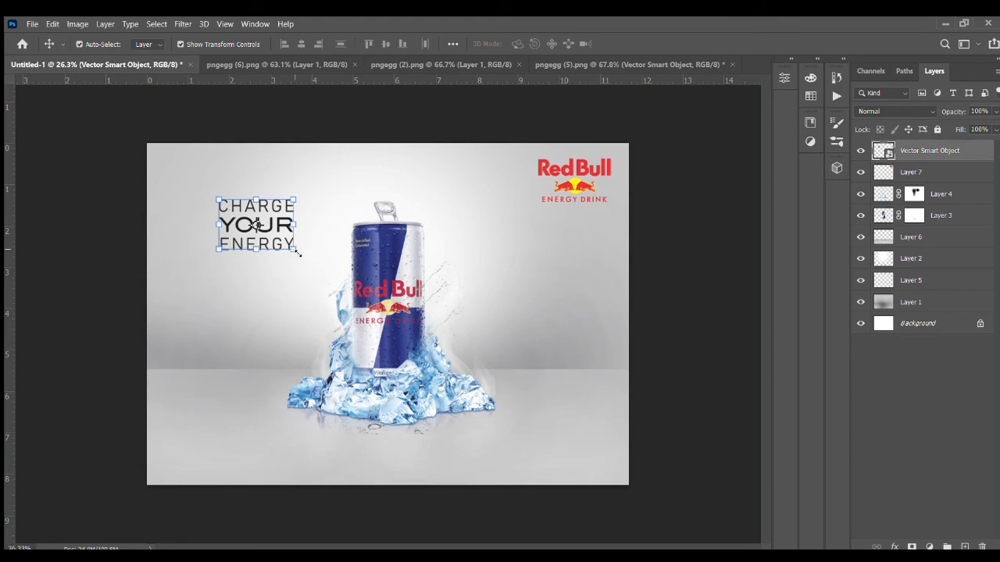
Enlarge the CHARGE YOUR ENERGY slogan proportionally and position it on the backdrop beside the can's left side
left_click_drag(297, 248, 311, 265)
left_click_drag(294, 226, 271, 207)
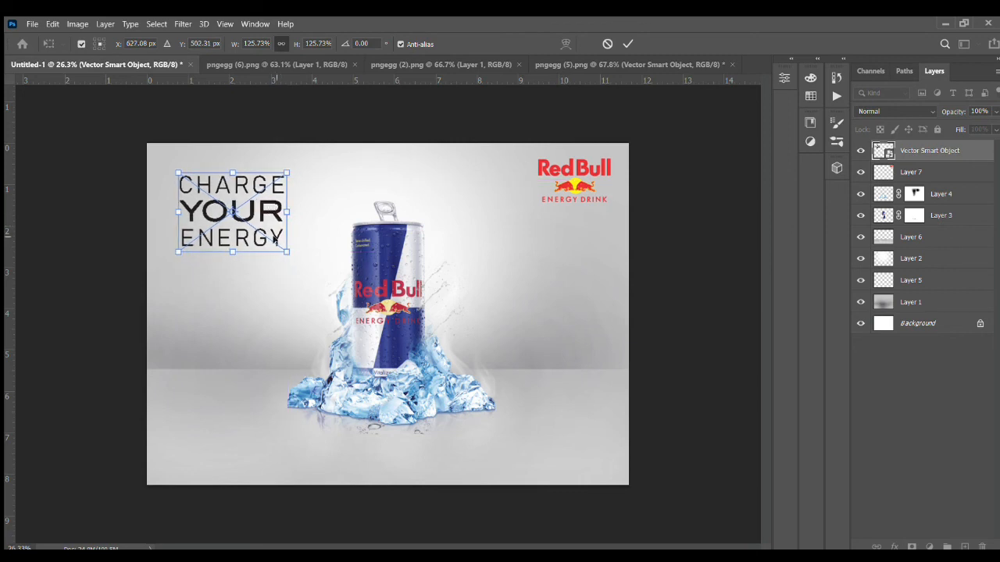
left_click_drag(285, 250, 281, 247)
left_click_drag(267, 215, 259, 207)
key("Return")
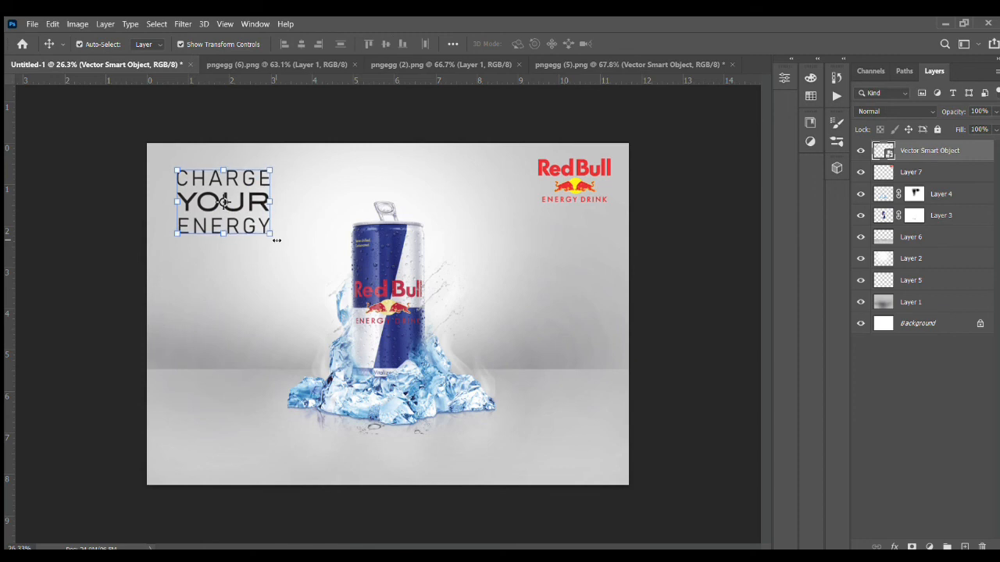
left_click(99, 122)
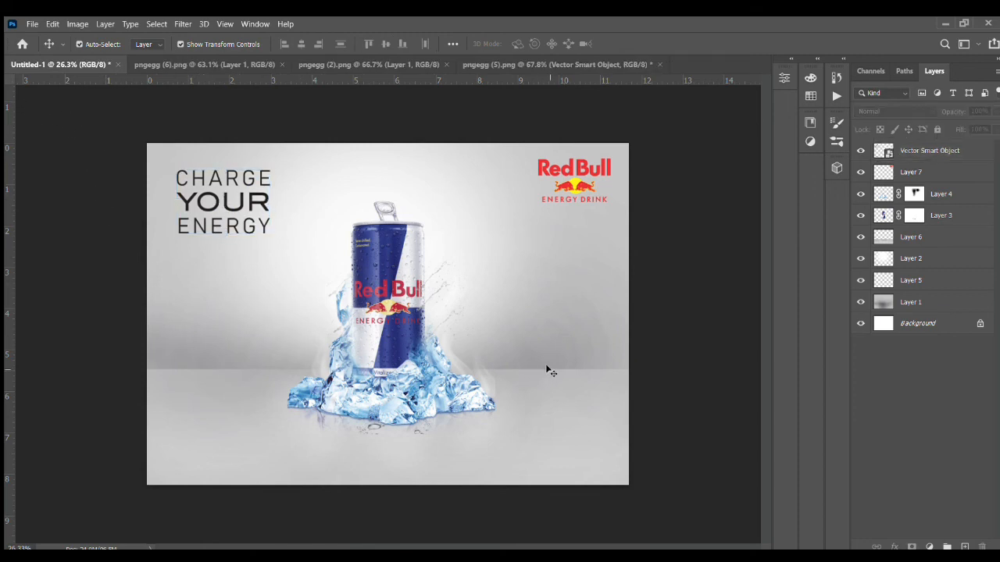
left_click_drag(263, 227, 275, 288)
left_click(290, 121)
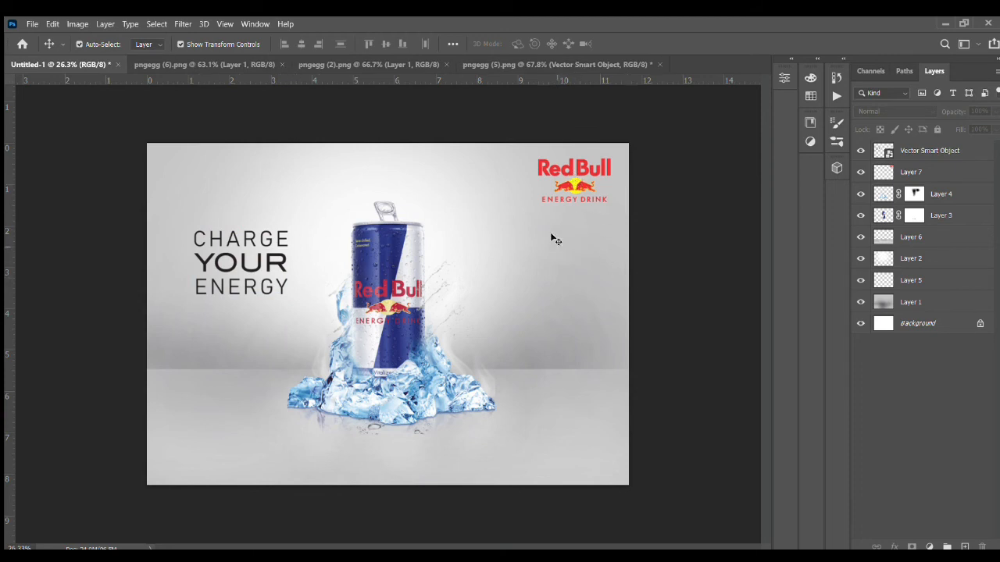
Move the Red Bull logo on Layer 7 slightly to the right within the canvas's upper-right corner
left_click(578, 189)
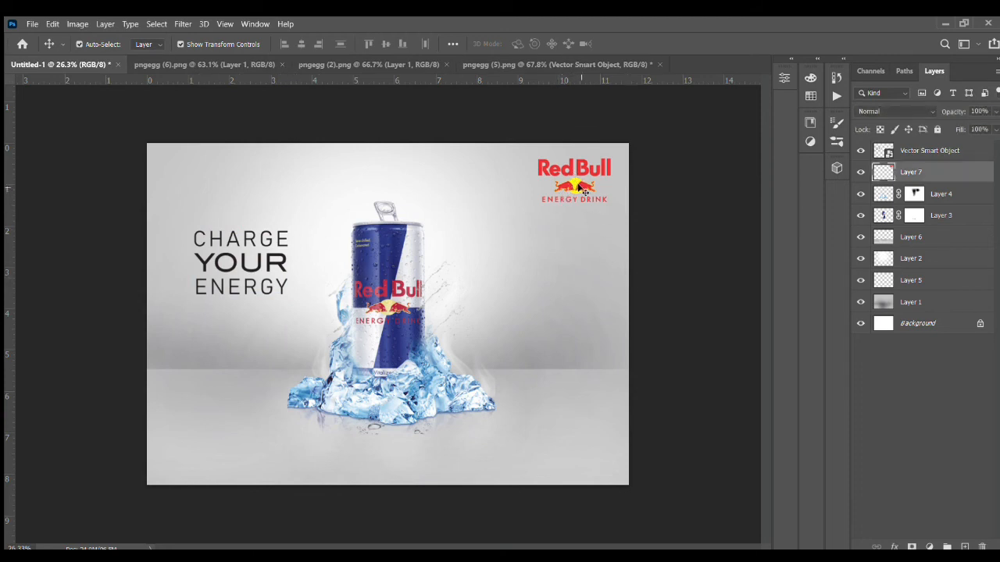
left_click_drag(579, 190, 582, 189)
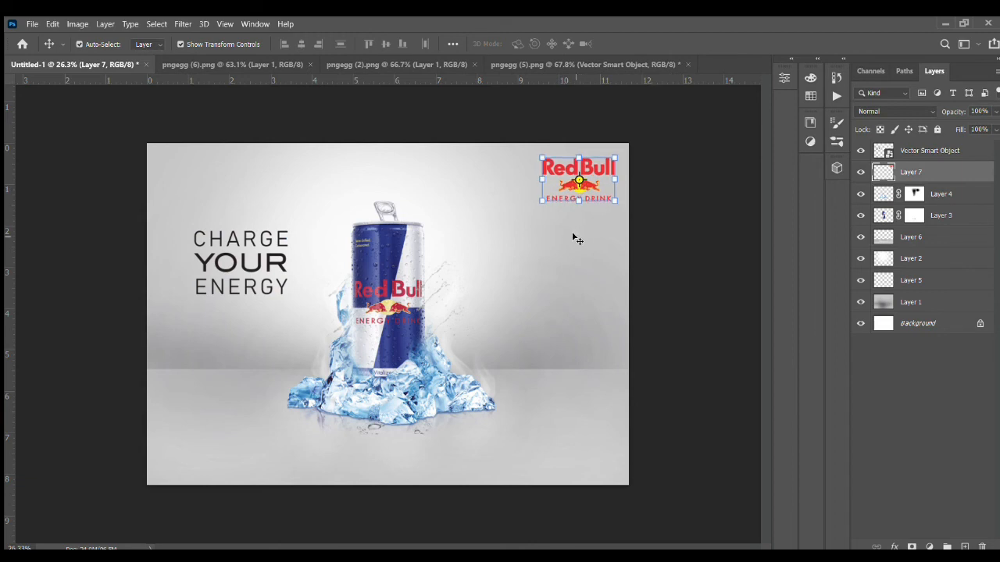
key("shift+Left")
key("shift+Down")
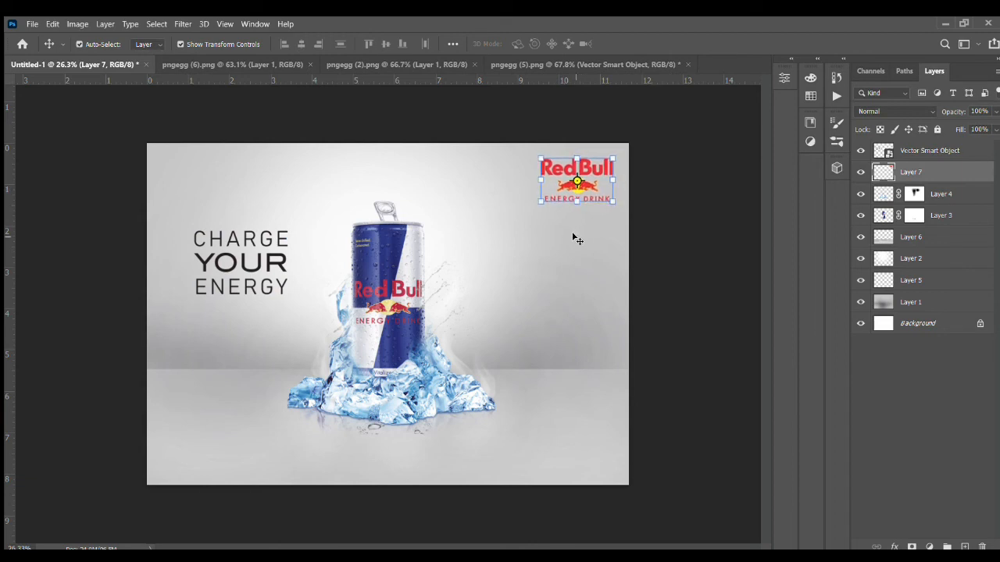
left_click(655, 224)
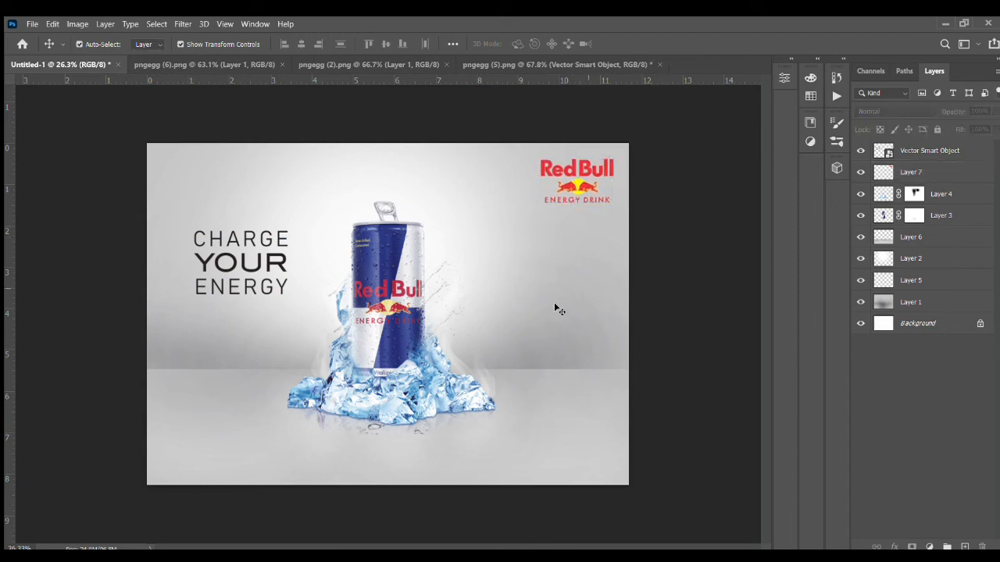
left_click(521, 347)
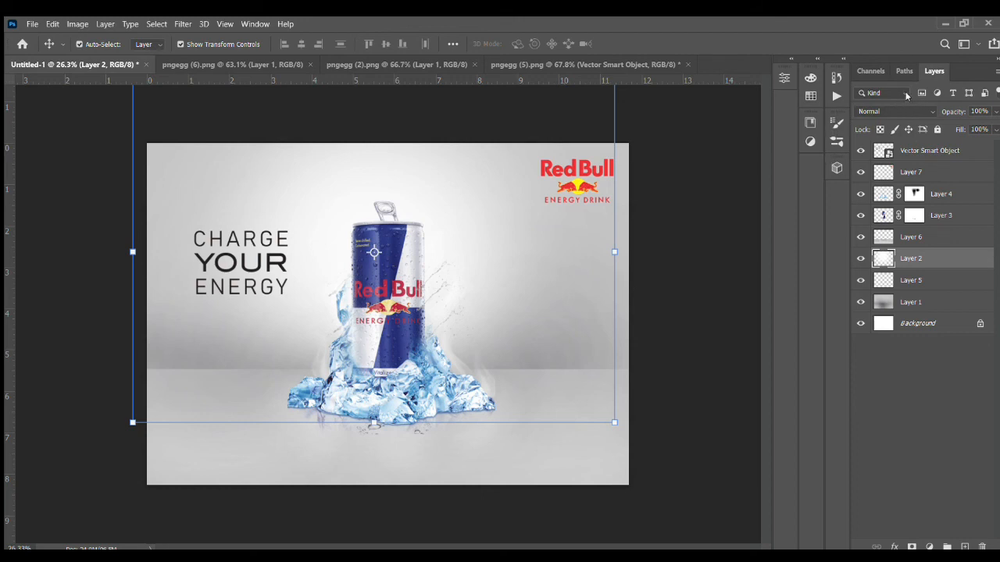
left_click(723, 192)
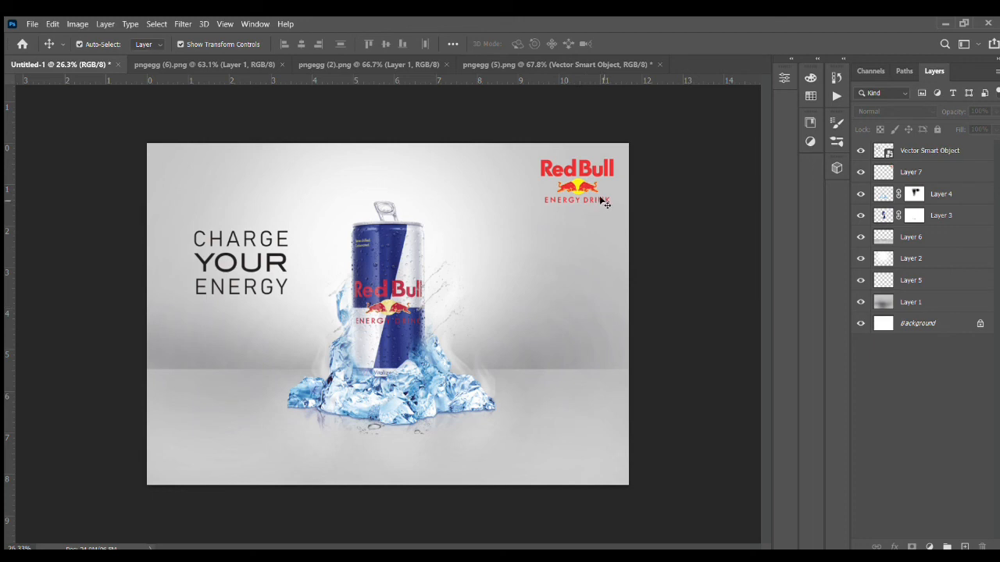
Scale the CHARGE YOUR ENERGY slogan slightly down to 104.79% about its centre
left_click(275, 268)
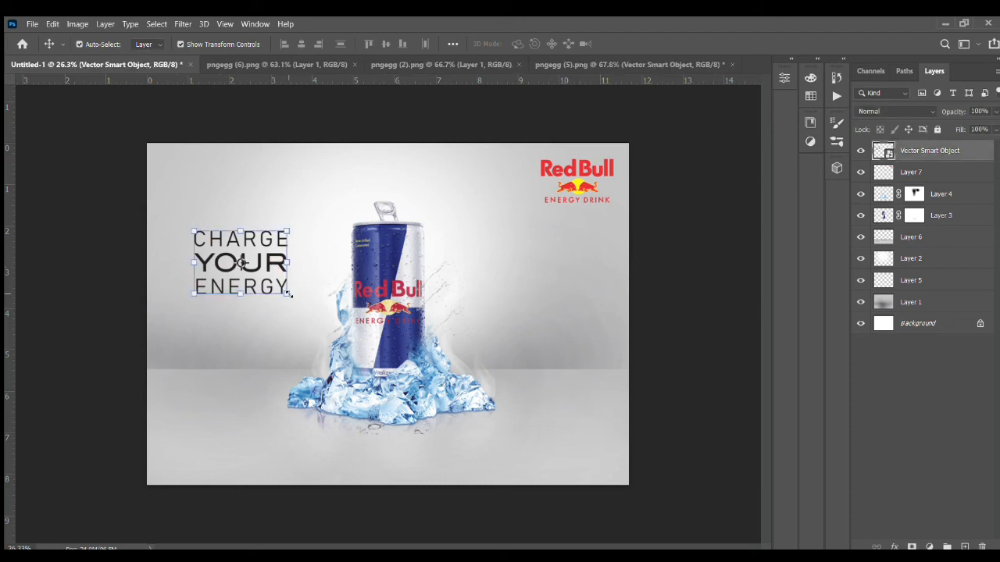
left_click_drag(288, 294, 290, 297)
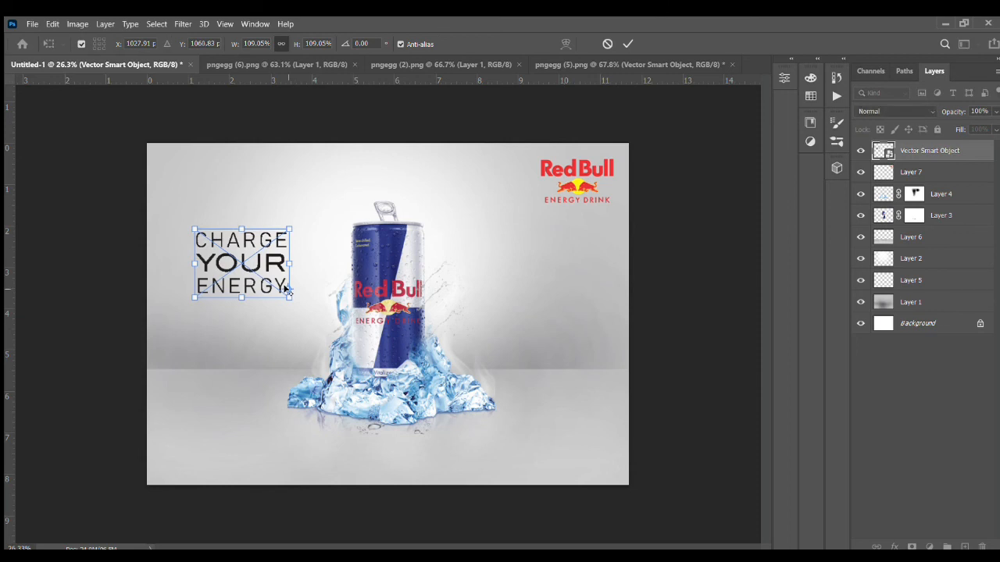
key("ctrl+z")
mouse_move(288, 299)
left_mouse_down()
mouse_move(285, 286)
mouse_move(289, 297)
left_mouse_up()
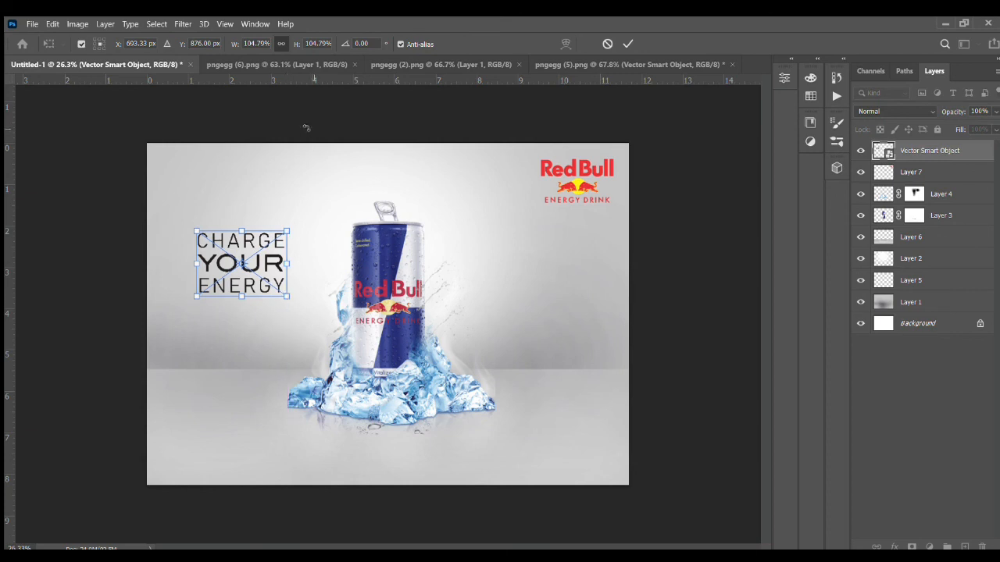
key("Return")
left_click(92, 144)
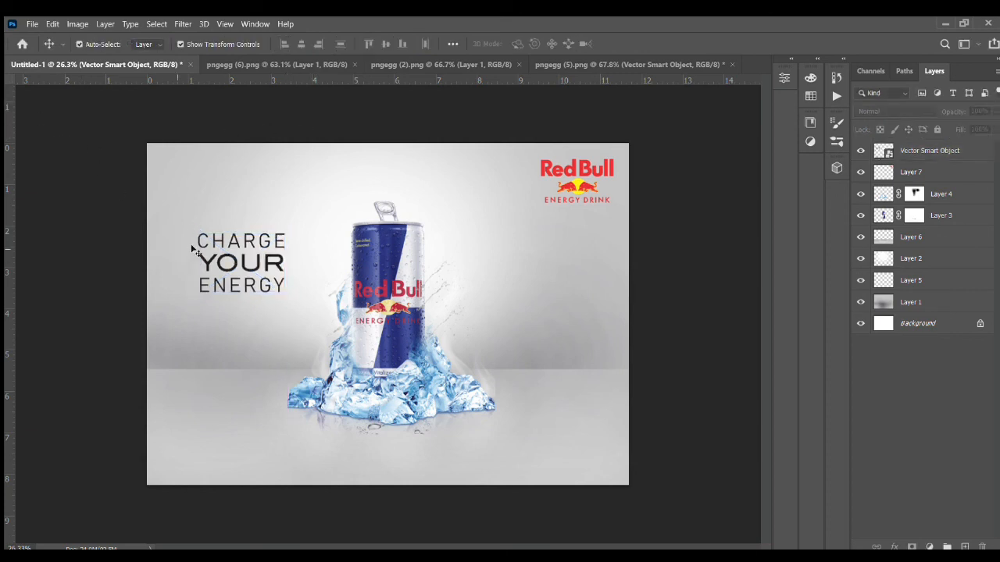